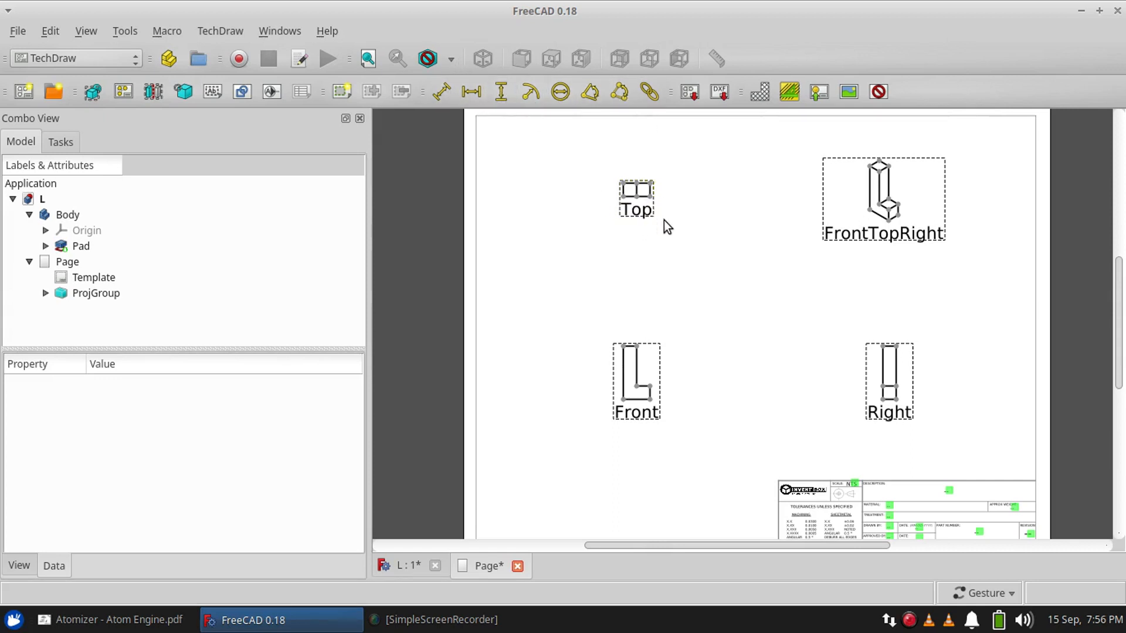
- Set the drawing page's scale to 2 and shift the projection group slightly by moving its Front view
click(75, 265)
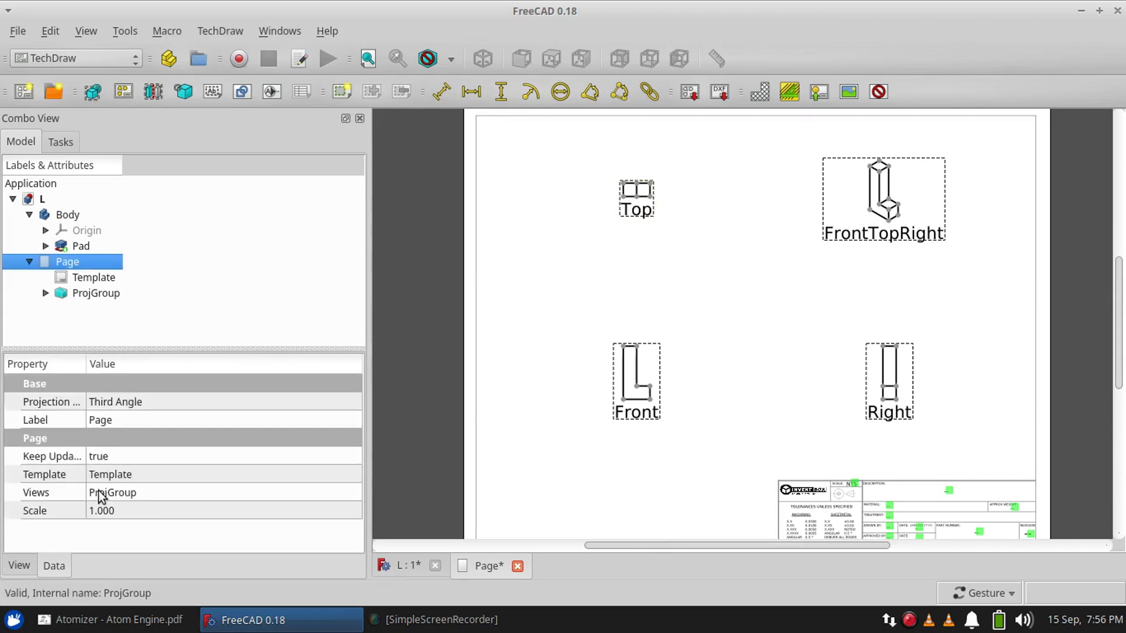
click(100, 511)
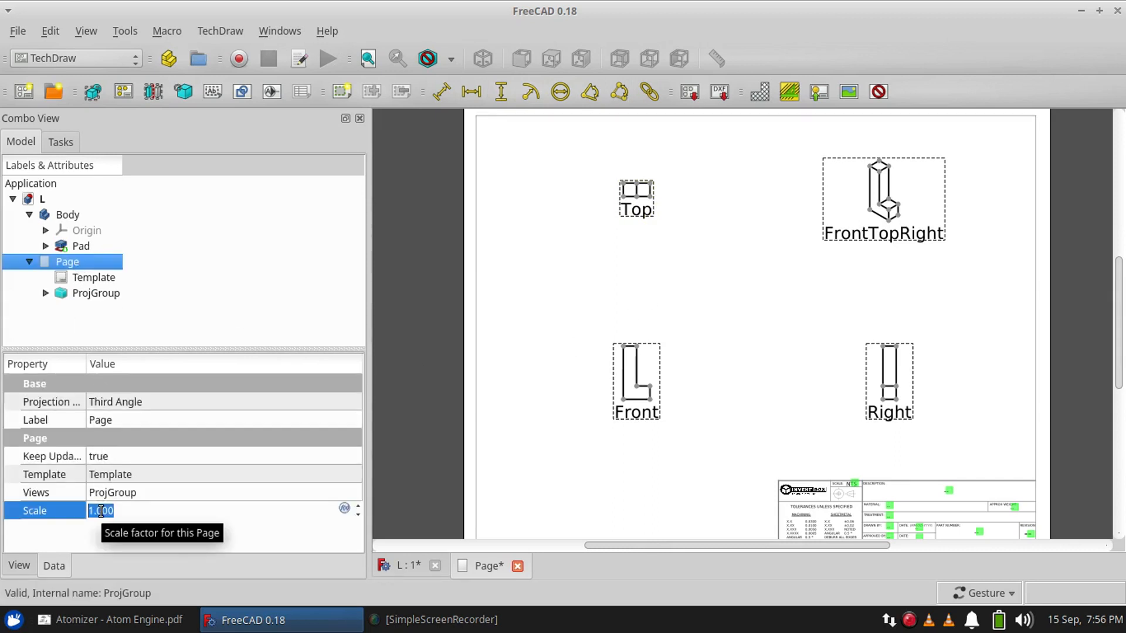
text(2)
key(Return)
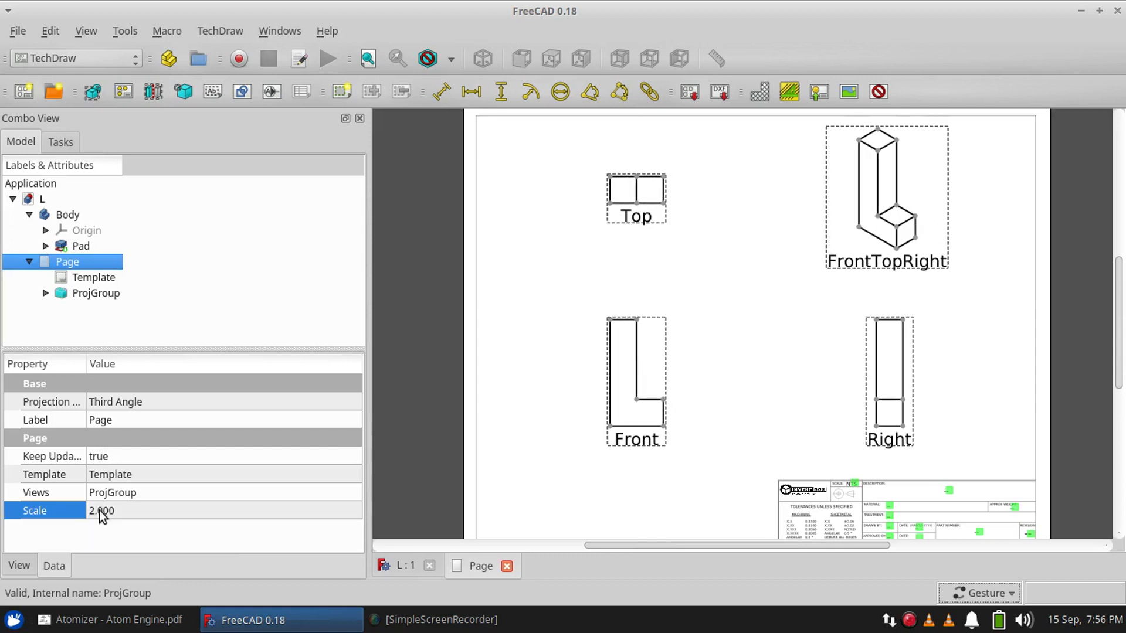
click(646, 439)
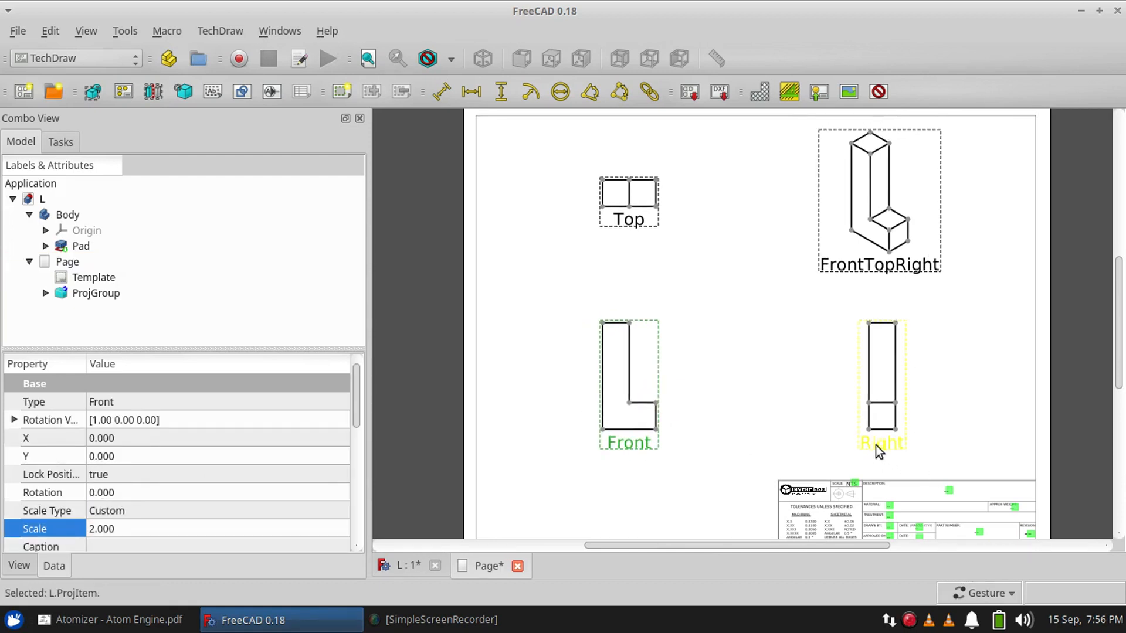
click(692, 258)
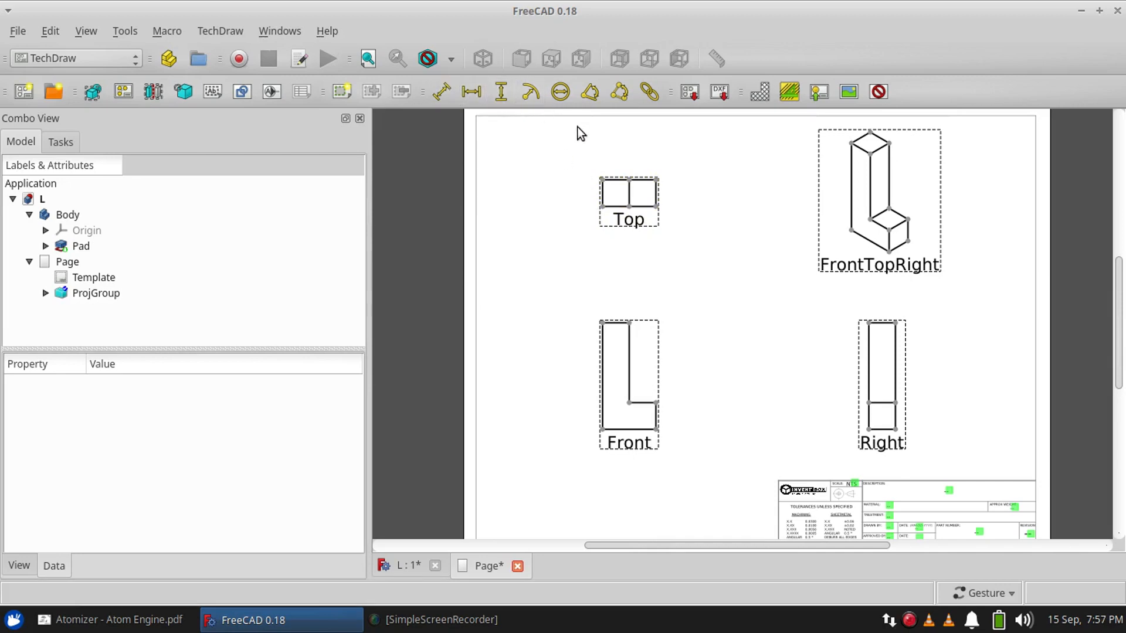
- Add a length dimension to the Top view's left vertical edge and place it to the left of the view
click(602, 187)
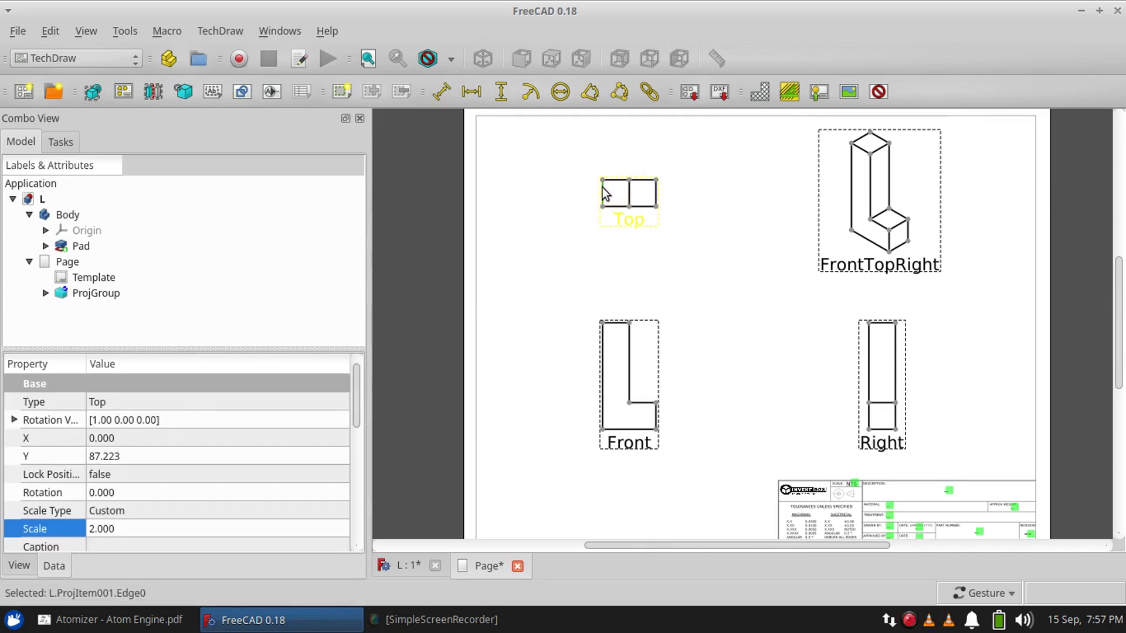
click(441, 92)
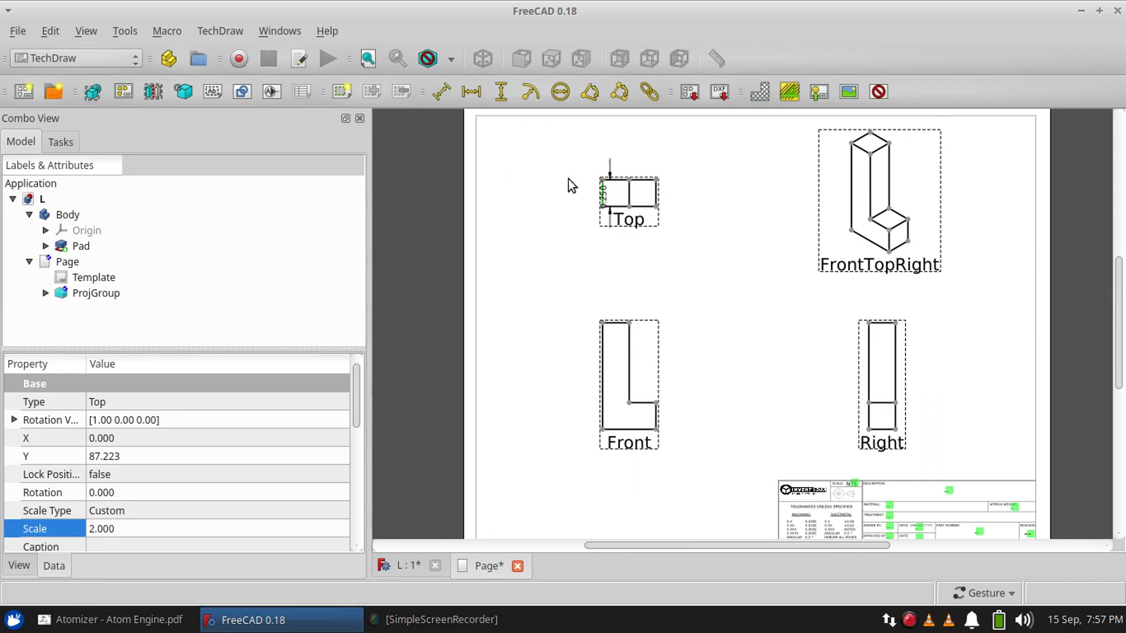
drag(547, 193, 538, 191)
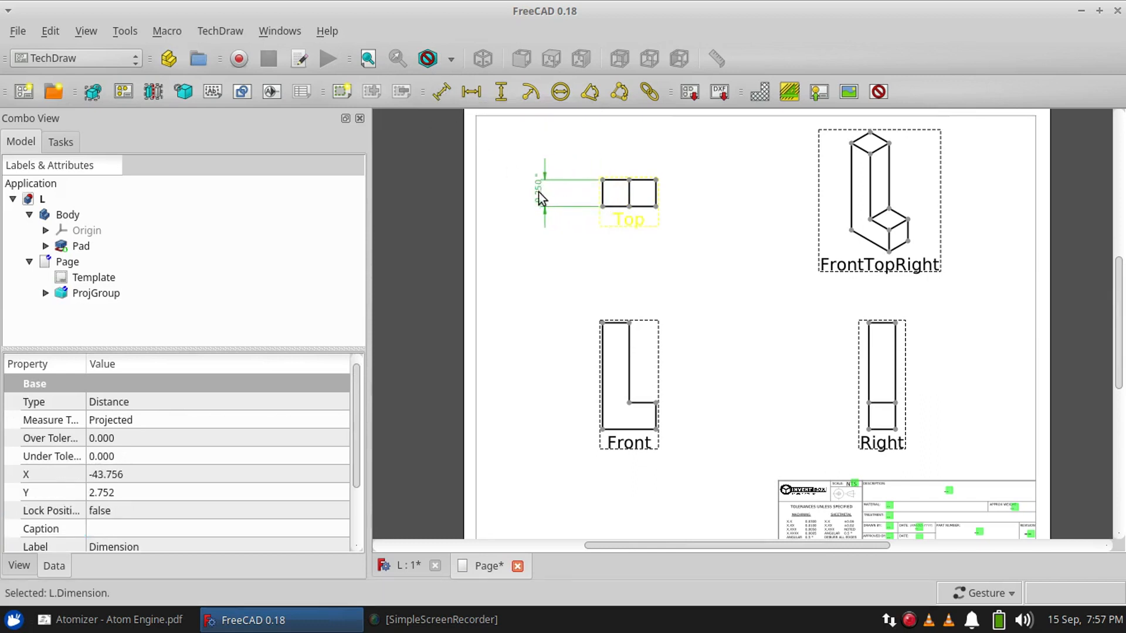
- Dimension the length of the Top view's upper-left horizontal edge and place the dimension above the view
click(610, 180)
click(441, 92)
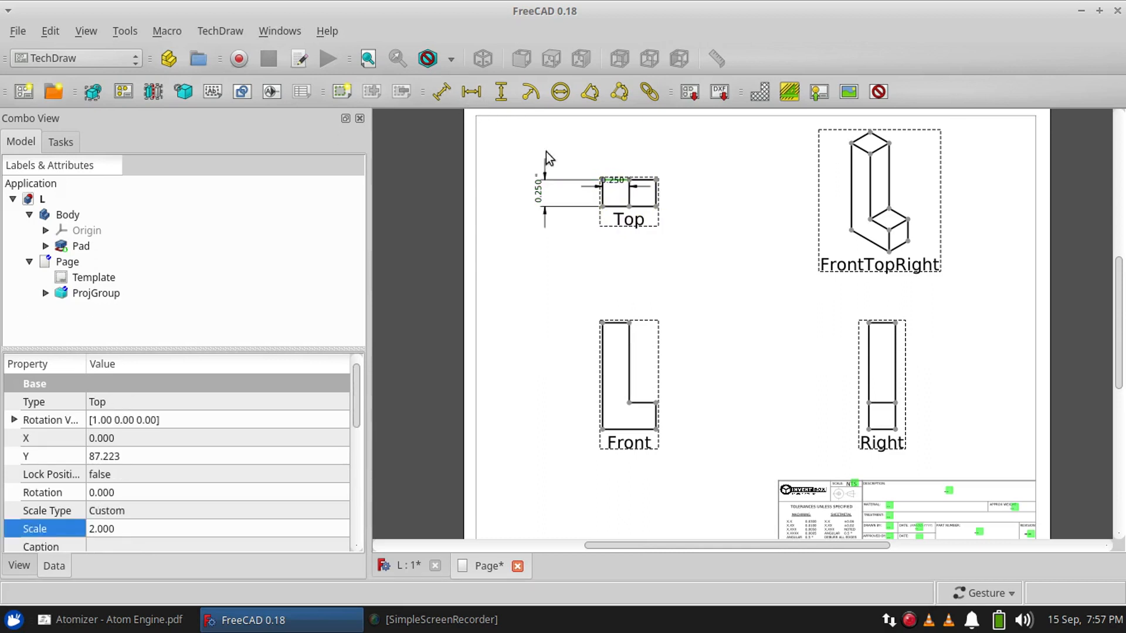
drag(607, 178, 614, 151)
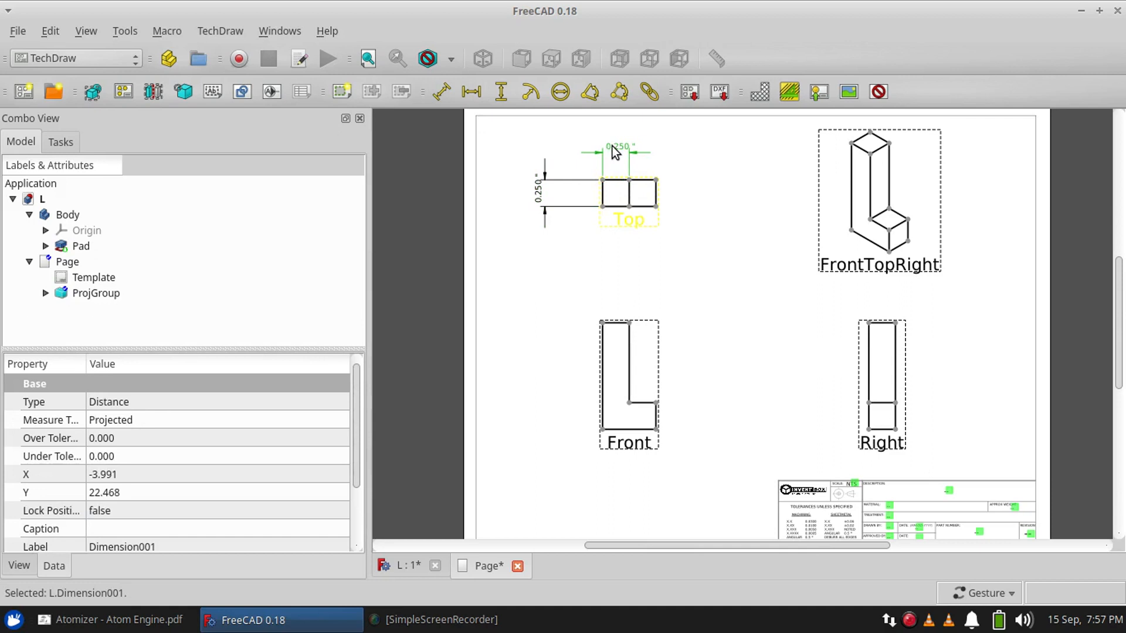
- Dimension the Top view's overall width between its two upper outer corners and place it above the existing horizontal dimension
click(601, 178)
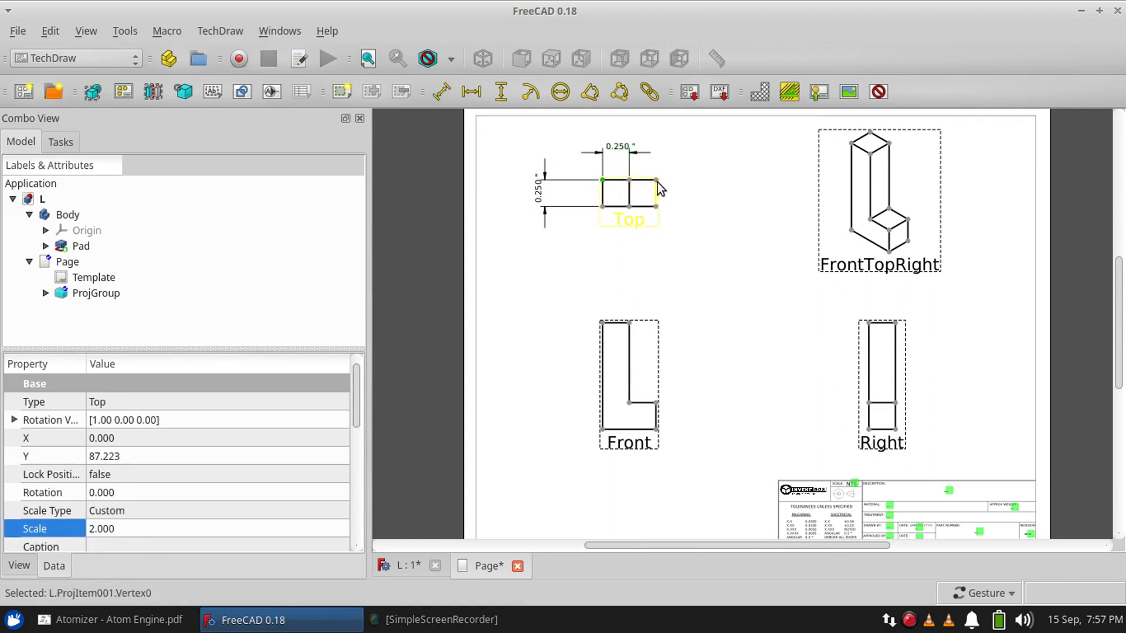
ctrl+click(655, 181)
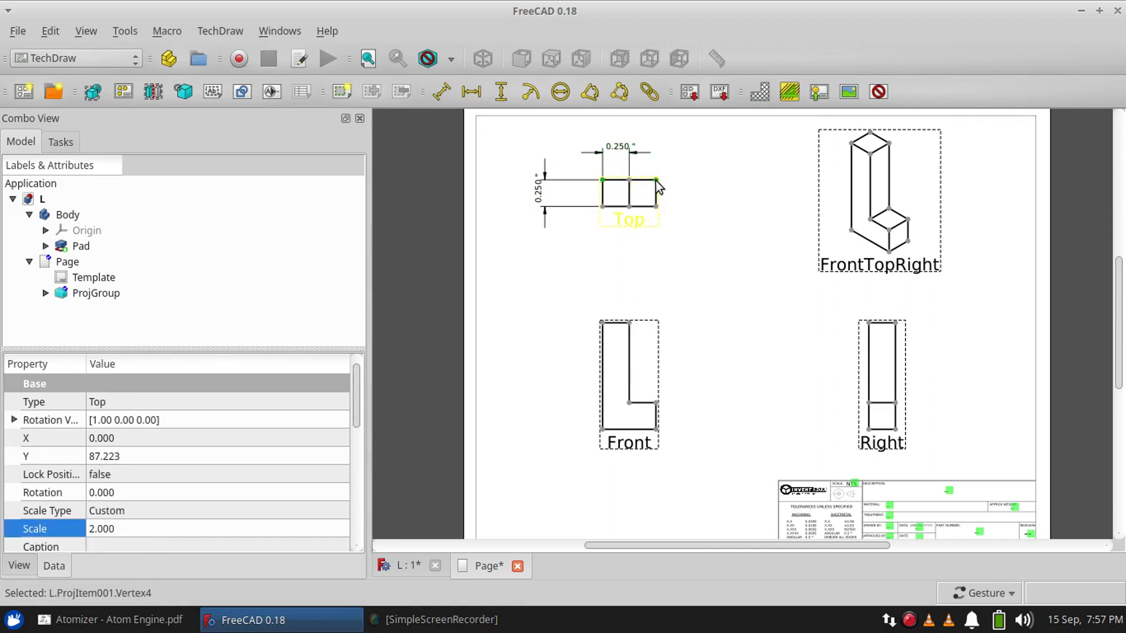
click(441, 94)
drag(624, 183, 623, 131)
click(687, 167)
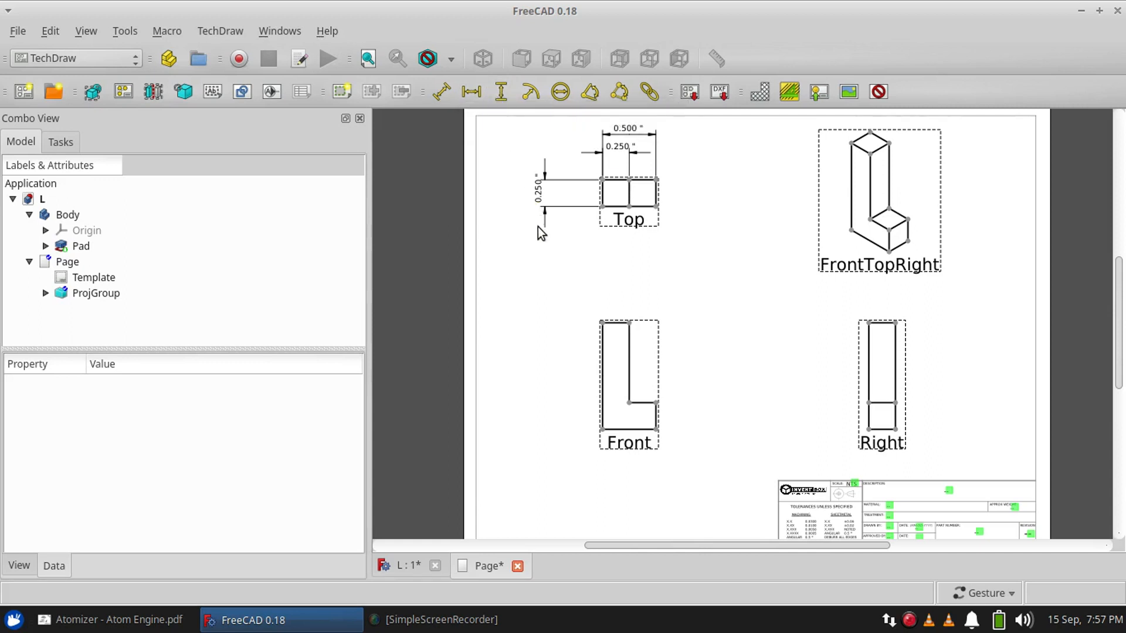
- Add a diagonal length dimension in the Front view from the L's top-left corner to the foot's upper-right corner, placed outside the profile
click(602, 323)
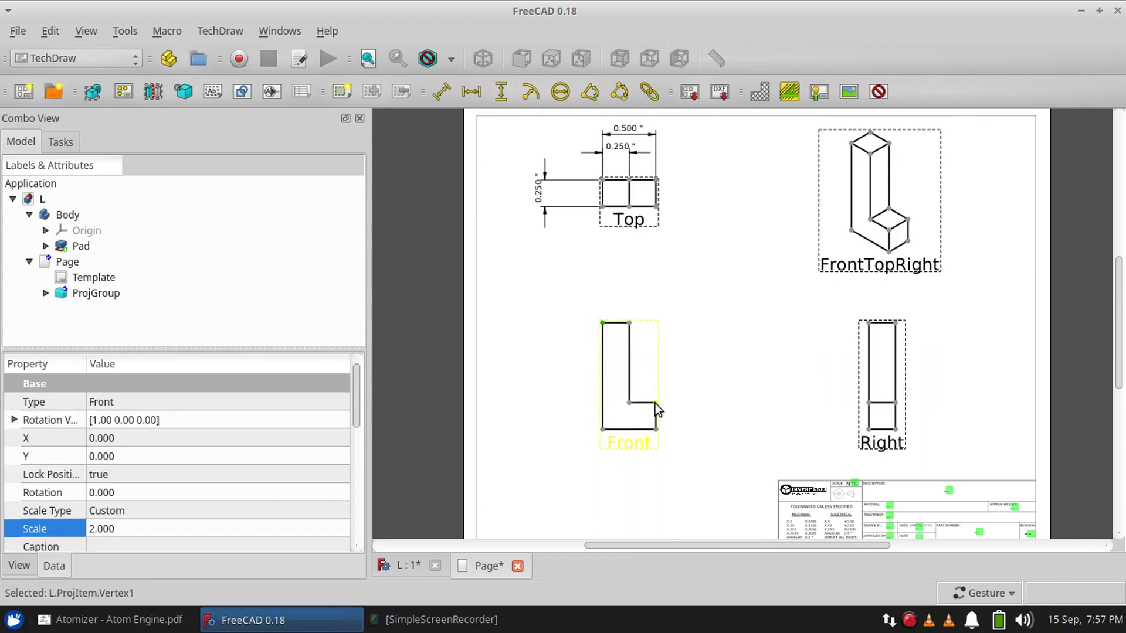
ctrl+click(656, 403)
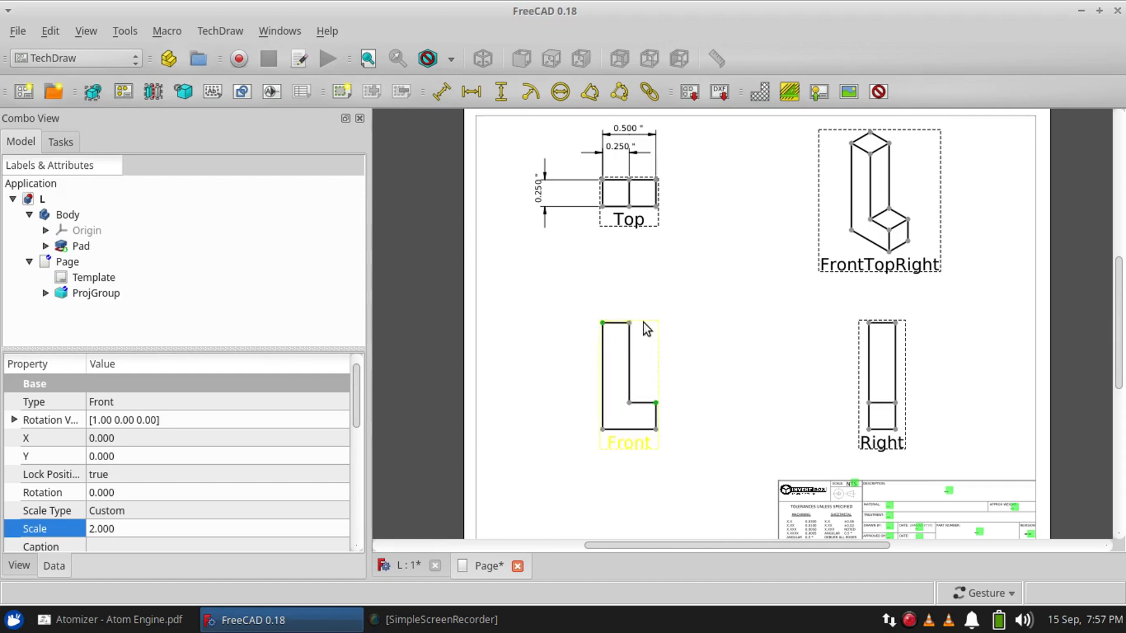
click(442, 93)
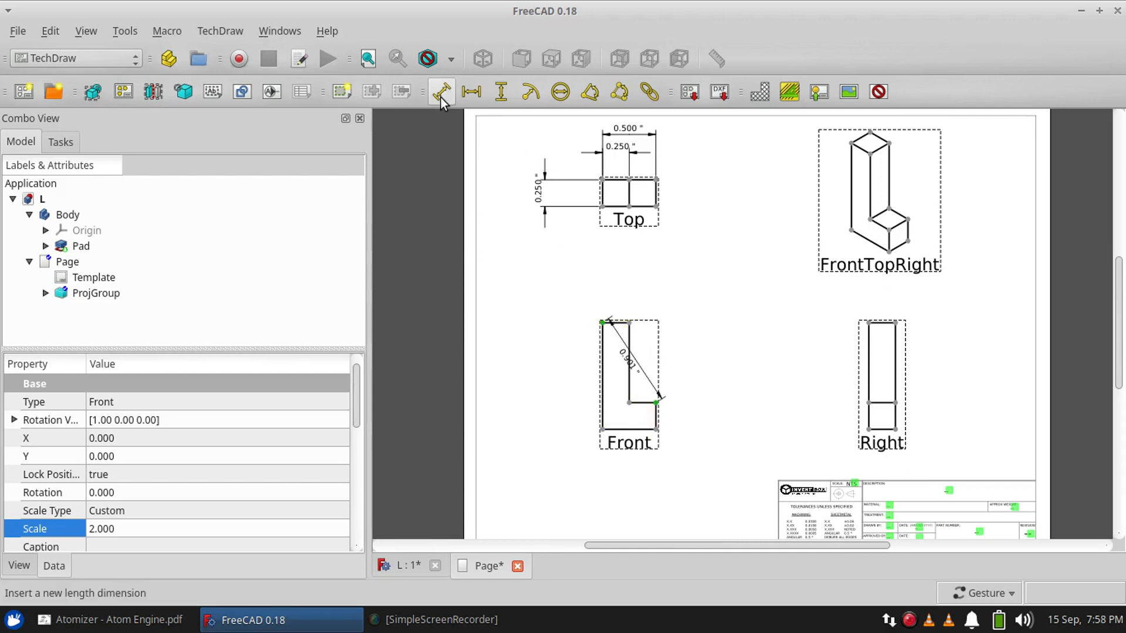
drag(624, 359, 666, 347)
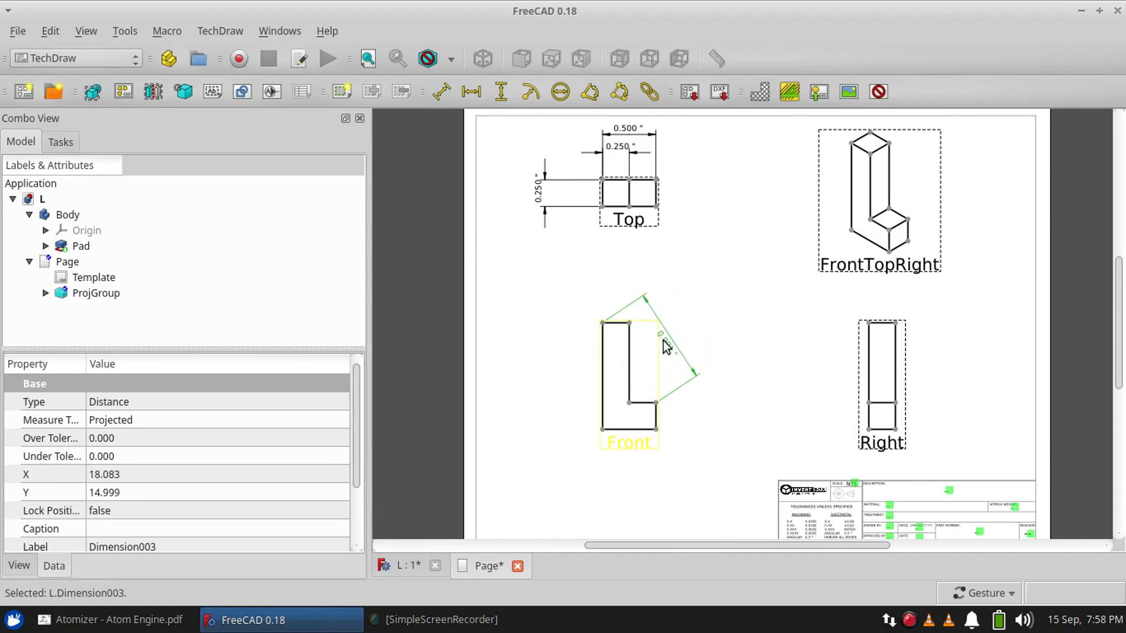
- Add a horizontal distance dimension between the same two Front view corners and place it above the view
click(656, 401)
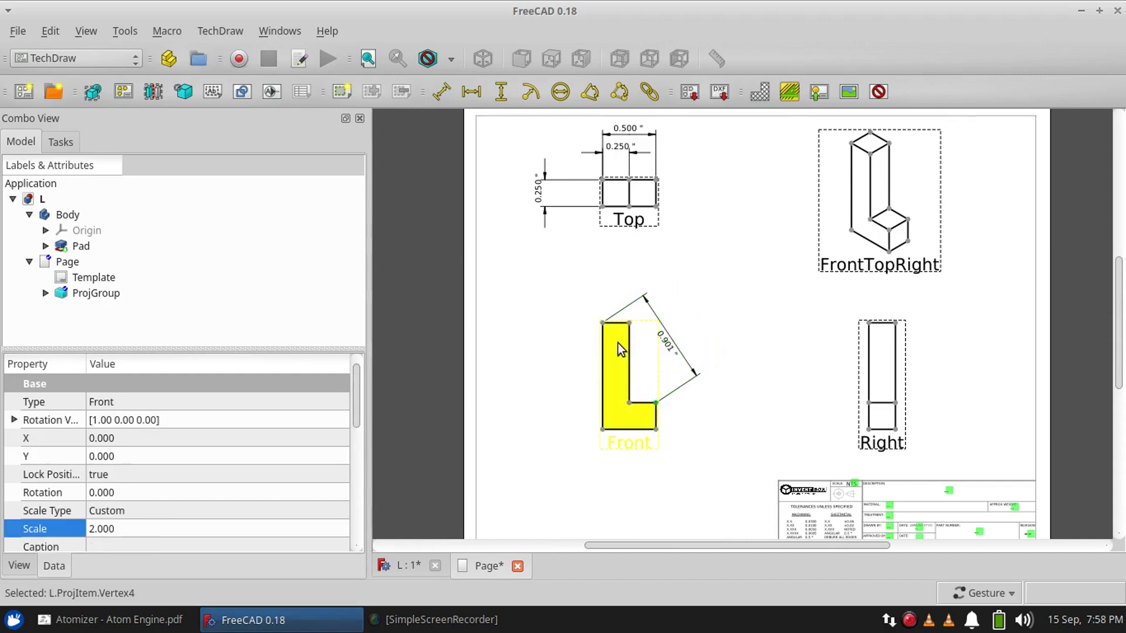
ctrl+click(602, 322)
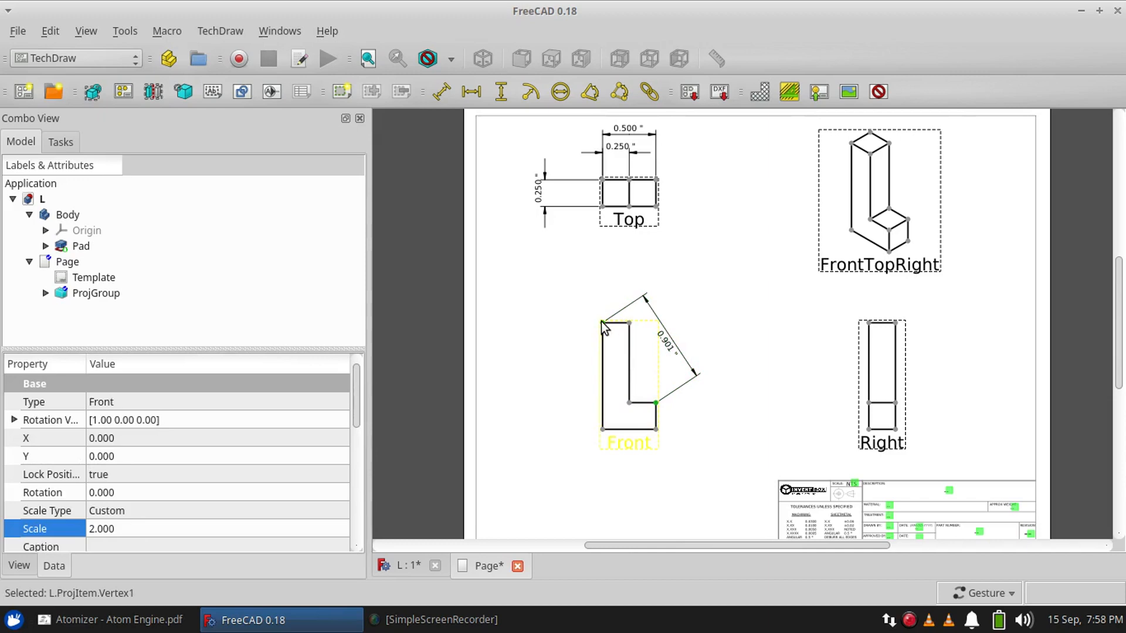
click(471, 94)
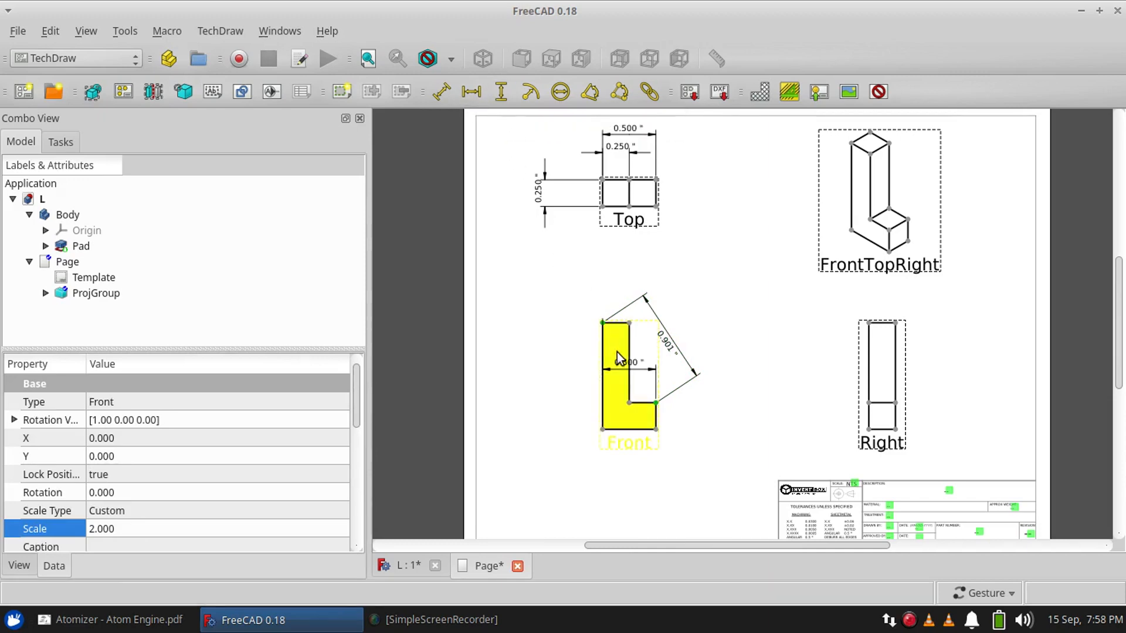
drag(617, 352, 616, 251)
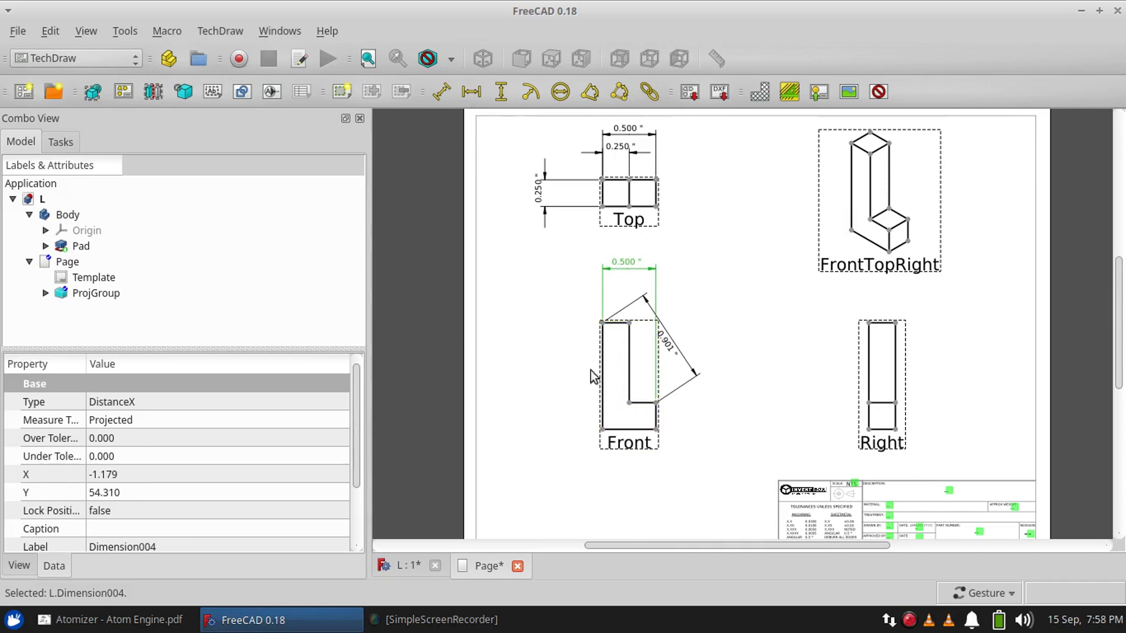
- Add a vertical distance dimension between the Front view's top-left corner and the foot's upper-right corner, placed right of the view
click(655, 403)
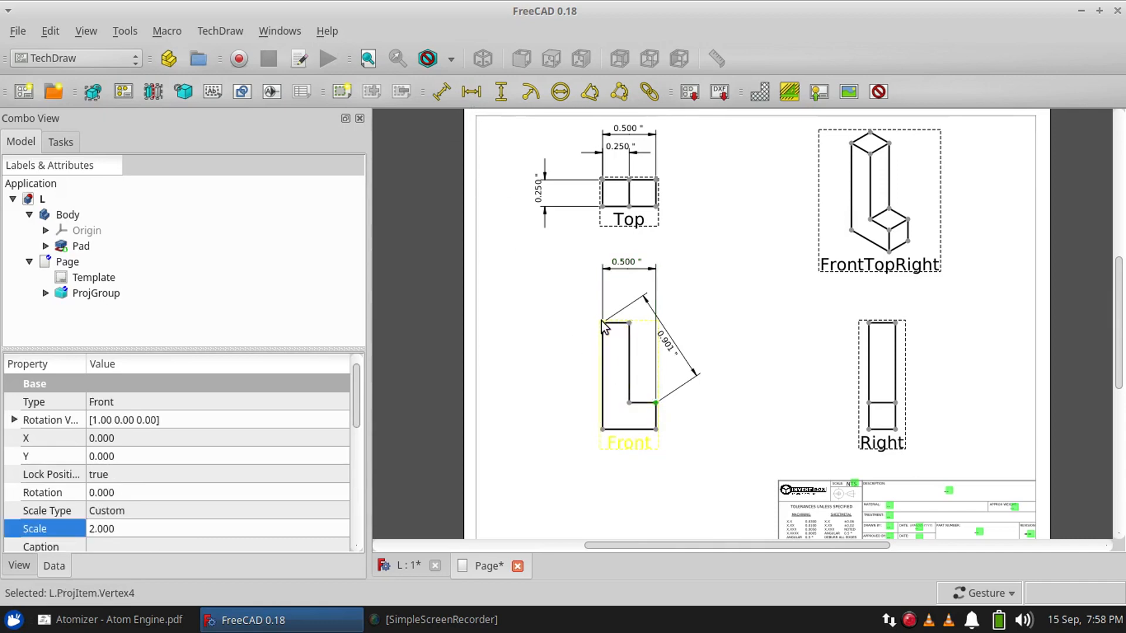
ctrl+click(602, 322)
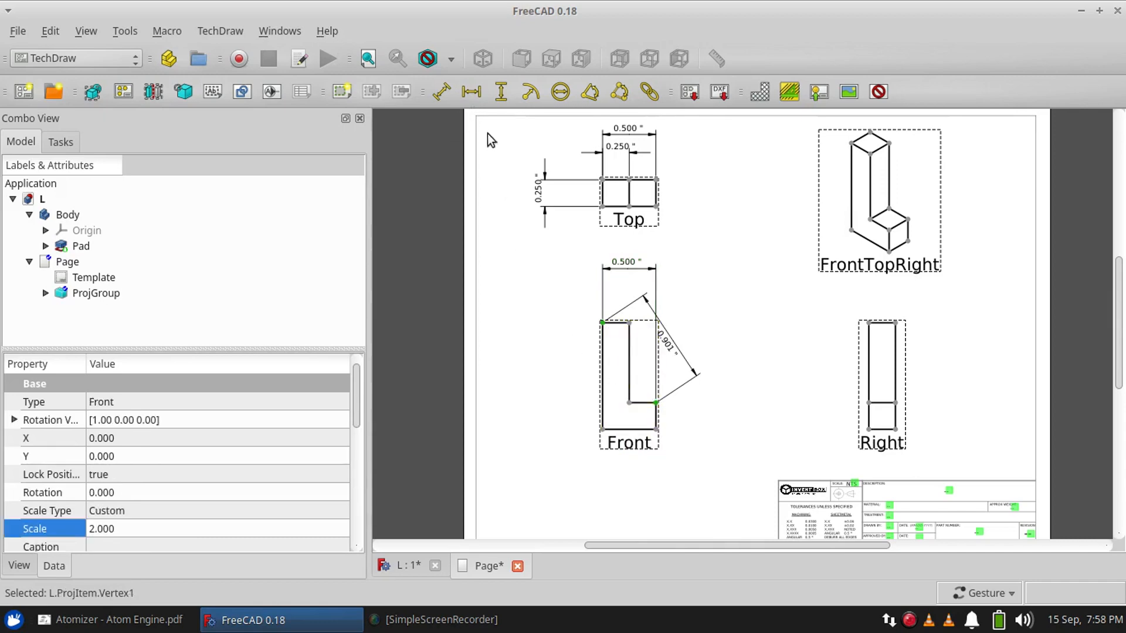
click(497, 94)
drag(627, 372, 732, 363)
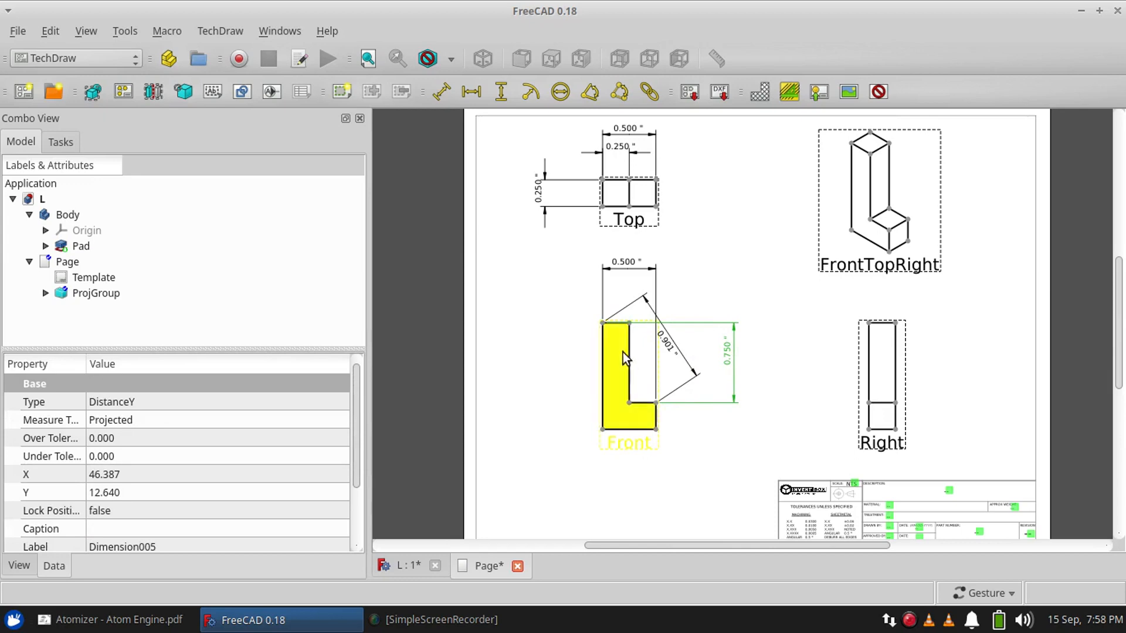
- Delete the diagonal, vertical and horizontal dimensions from the Front view
click(664, 341)
key(Delete)
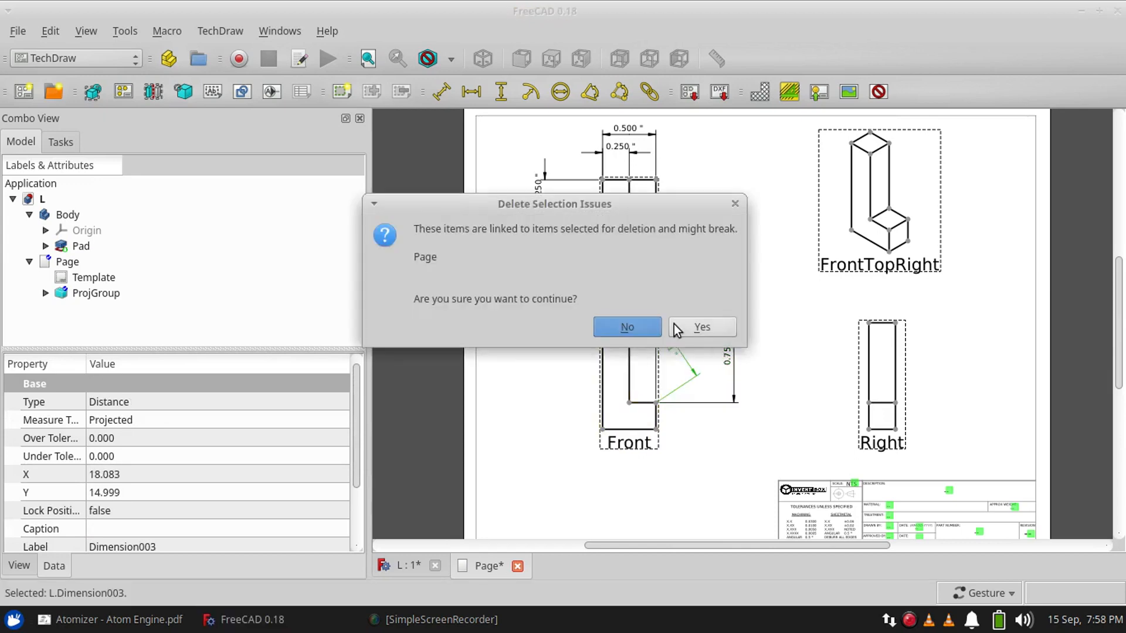
click(677, 327)
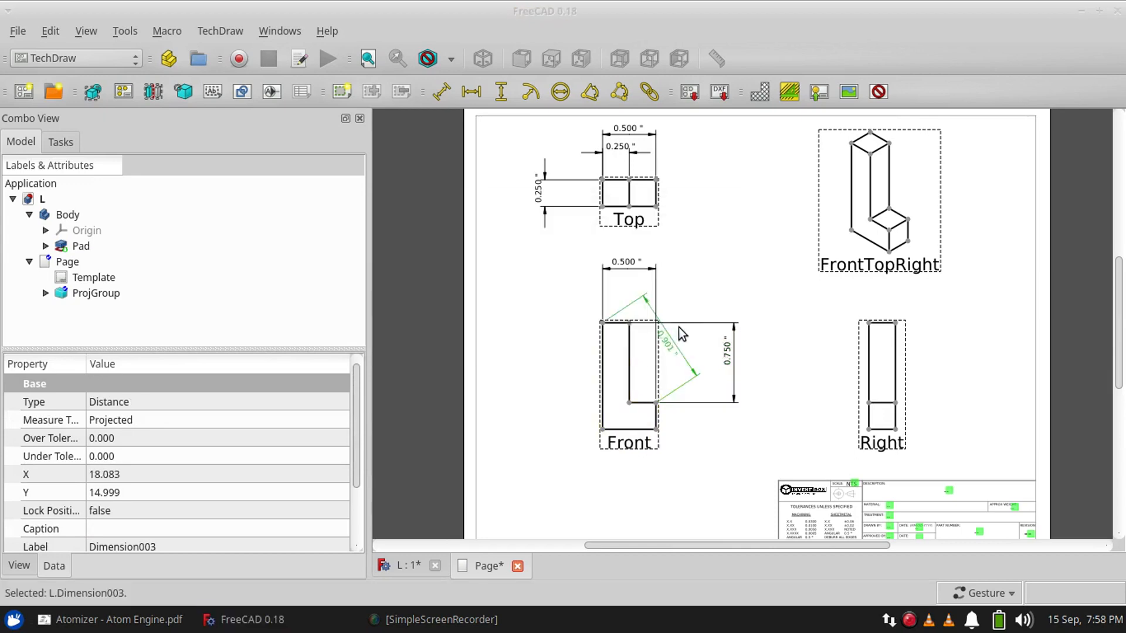
click(726, 356)
key(Delete)
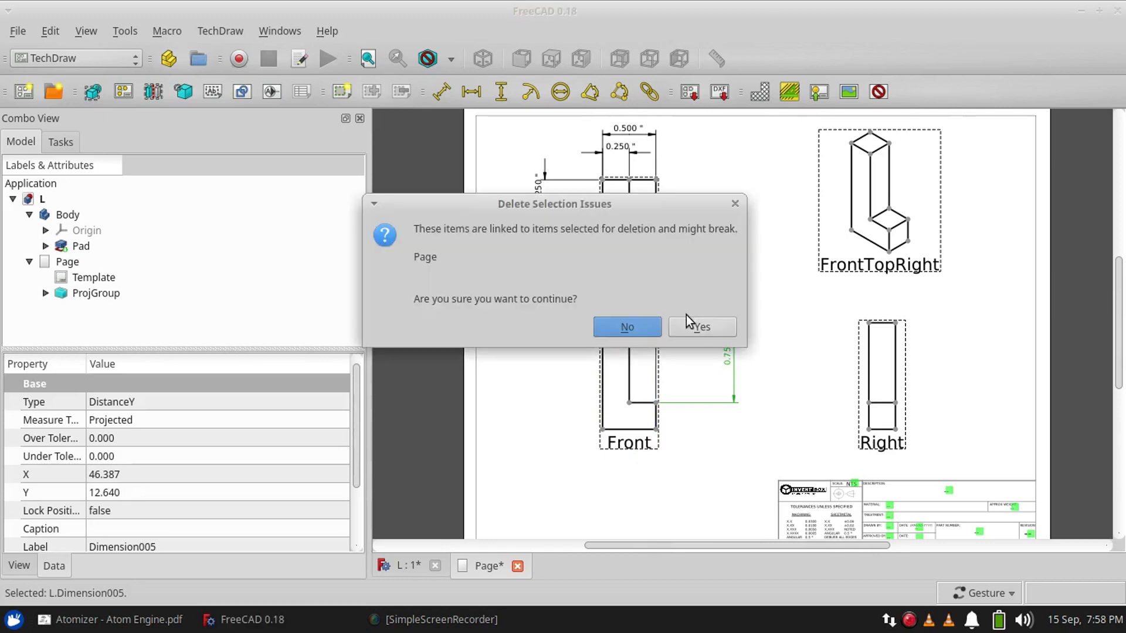
click(687, 319)
click(625, 258)
key(Delete)
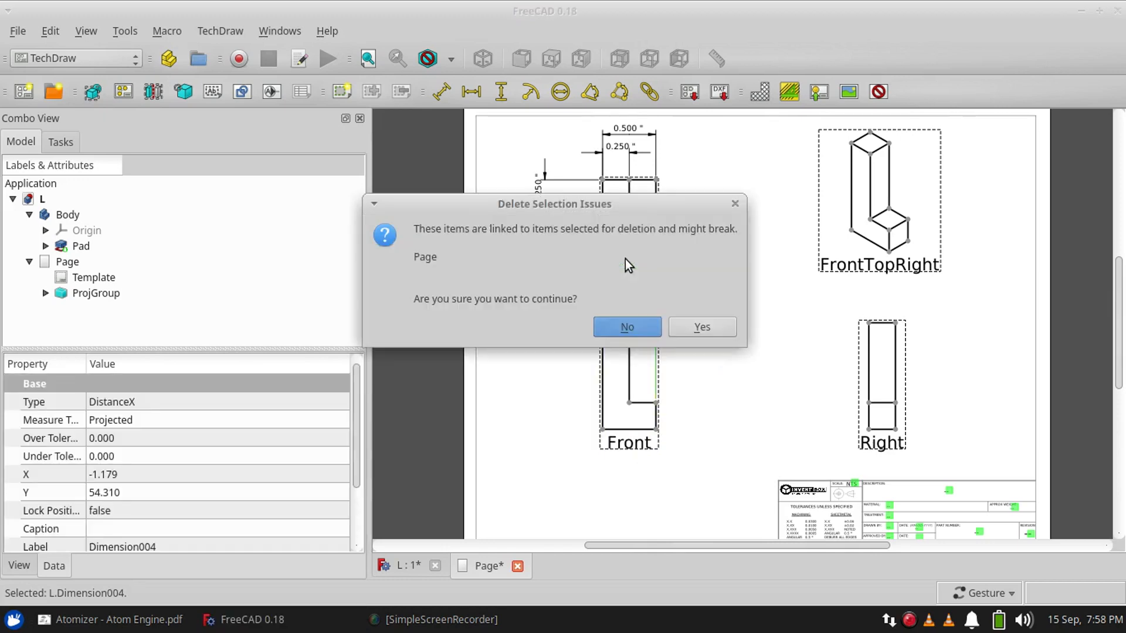
click(680, 322)
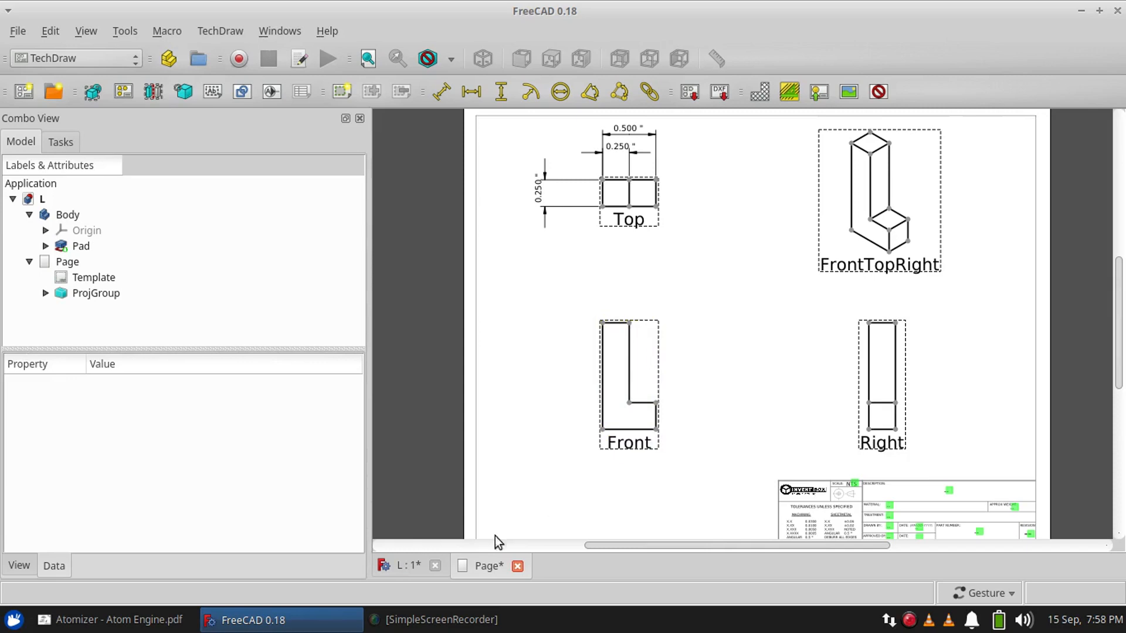
- Return to the 3D model and start a new Part Design sketch on the L's front face
click(401, 564)
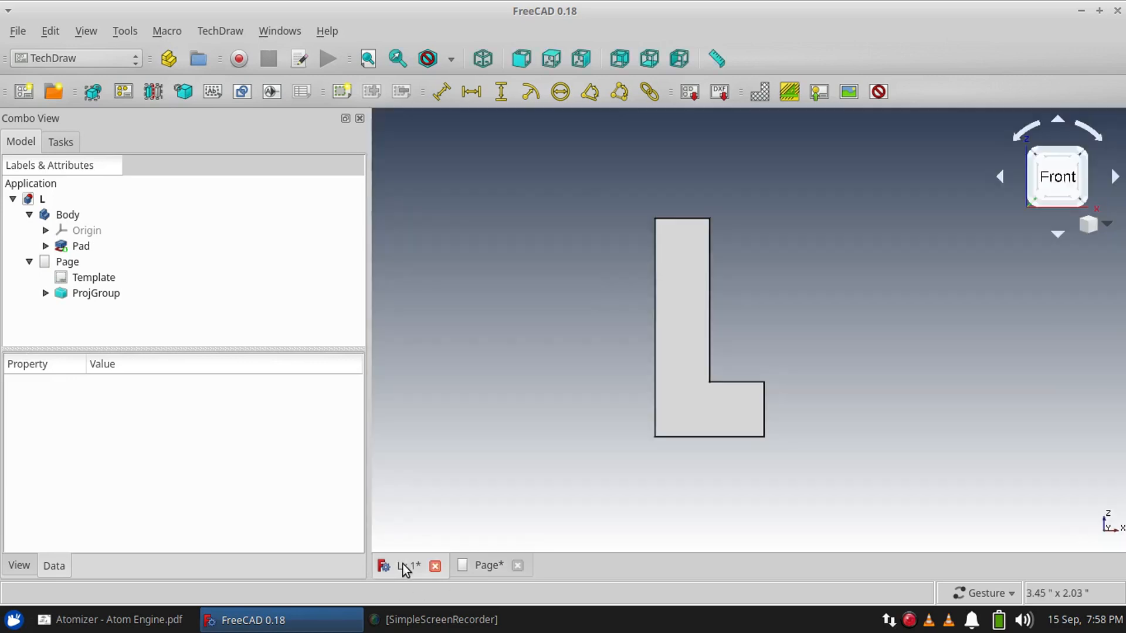
click(685, 333)
click(88, 58)
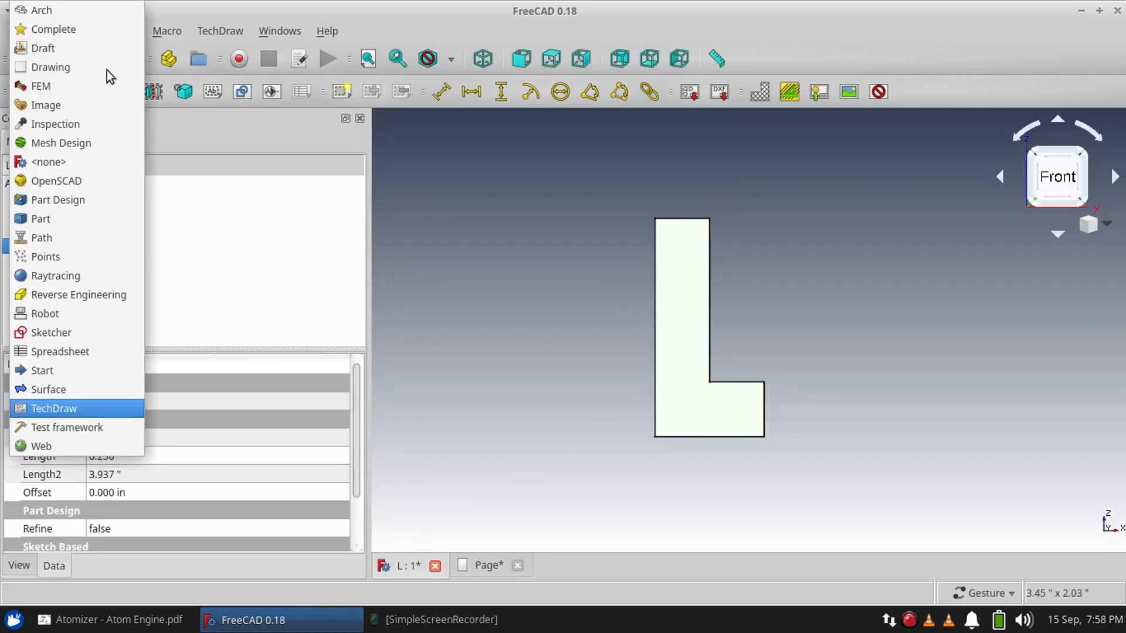
click(54, 202)
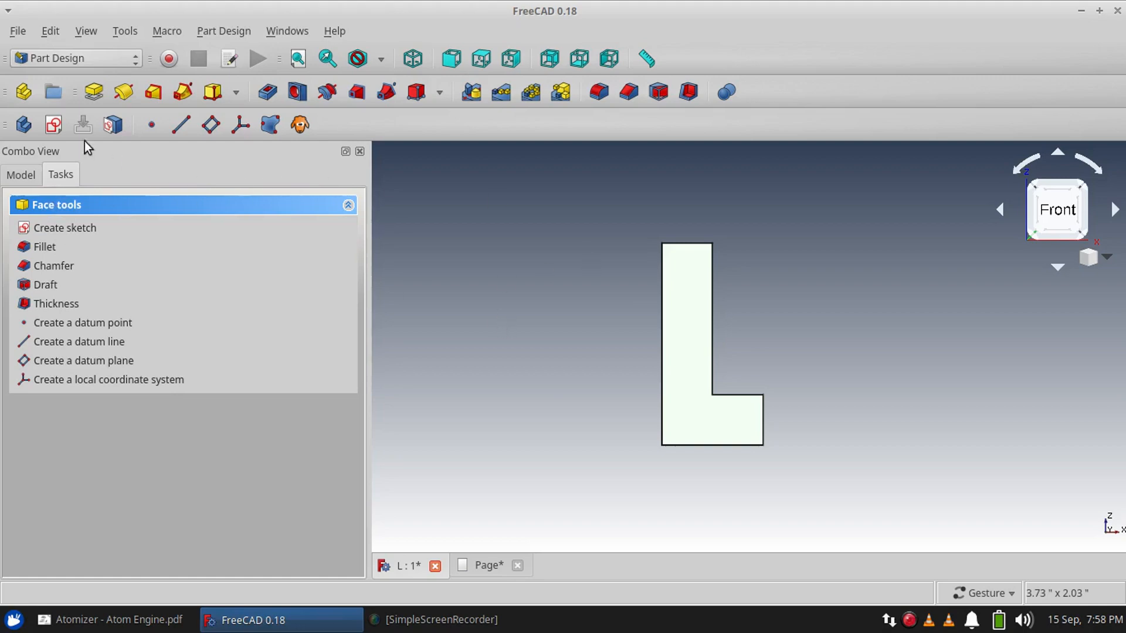
click(54, 124)
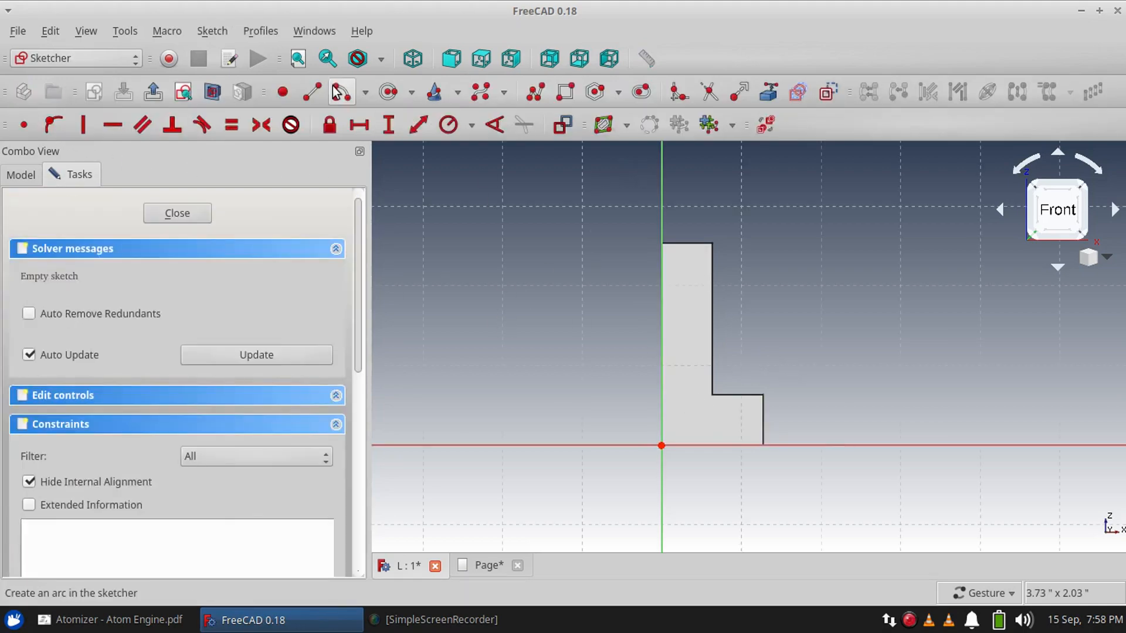
- Sketch a small circle inside the lower-left corner area of the L's front face
click(381, 91)
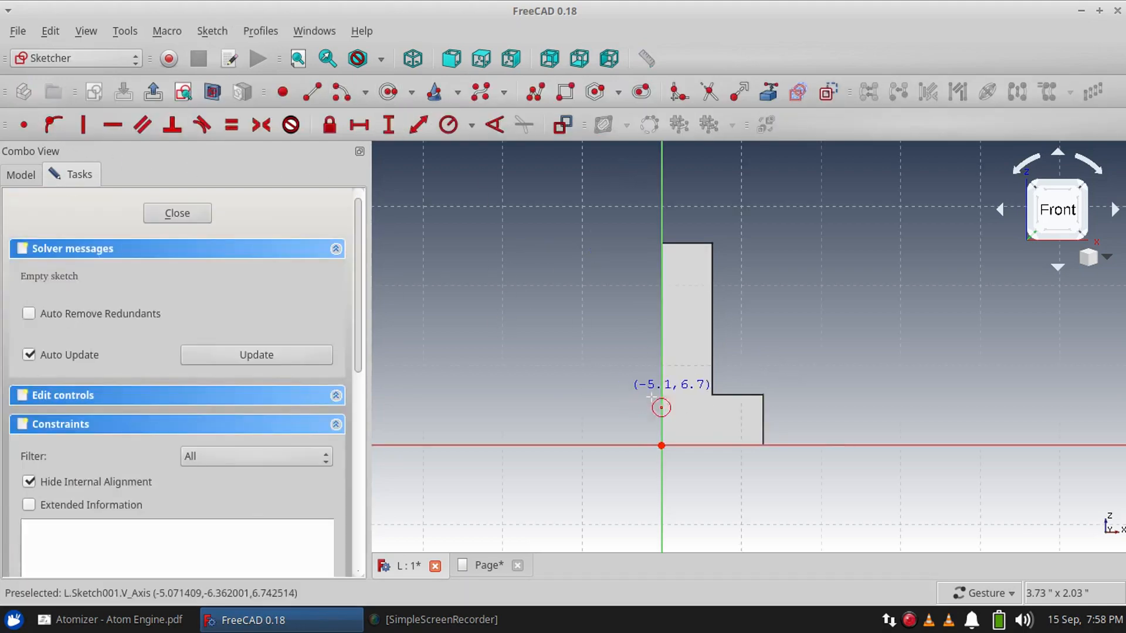
click(685, 417)
click(696, 433)
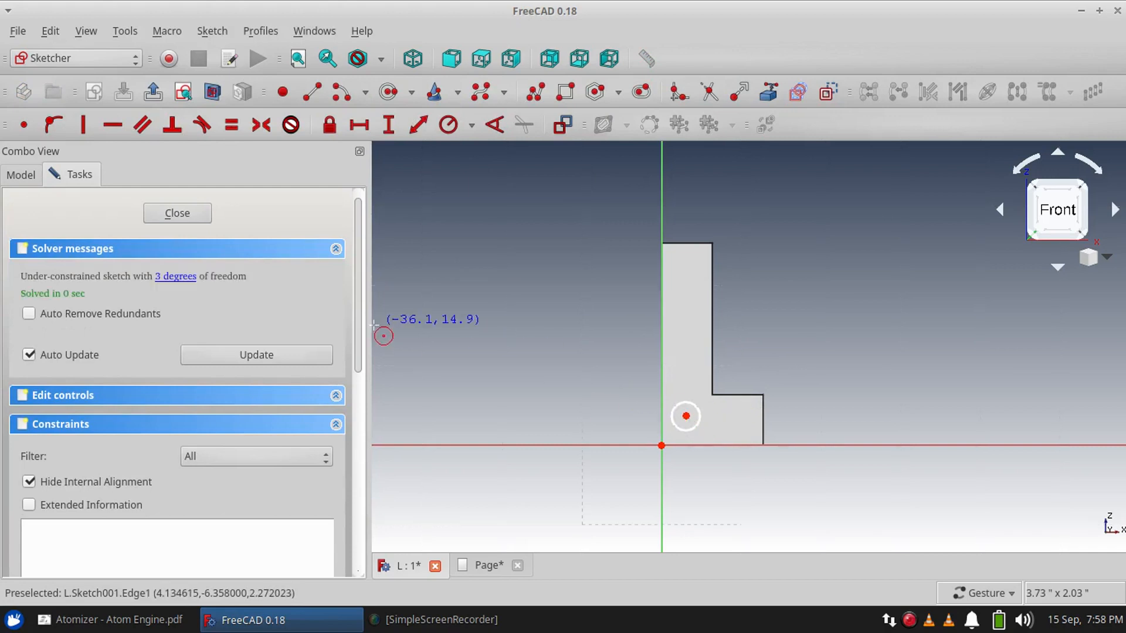
- Close the circle sketch and cut it into the L's front face as a Dimension-type pocket with a length of 0.197
click(182, 214)
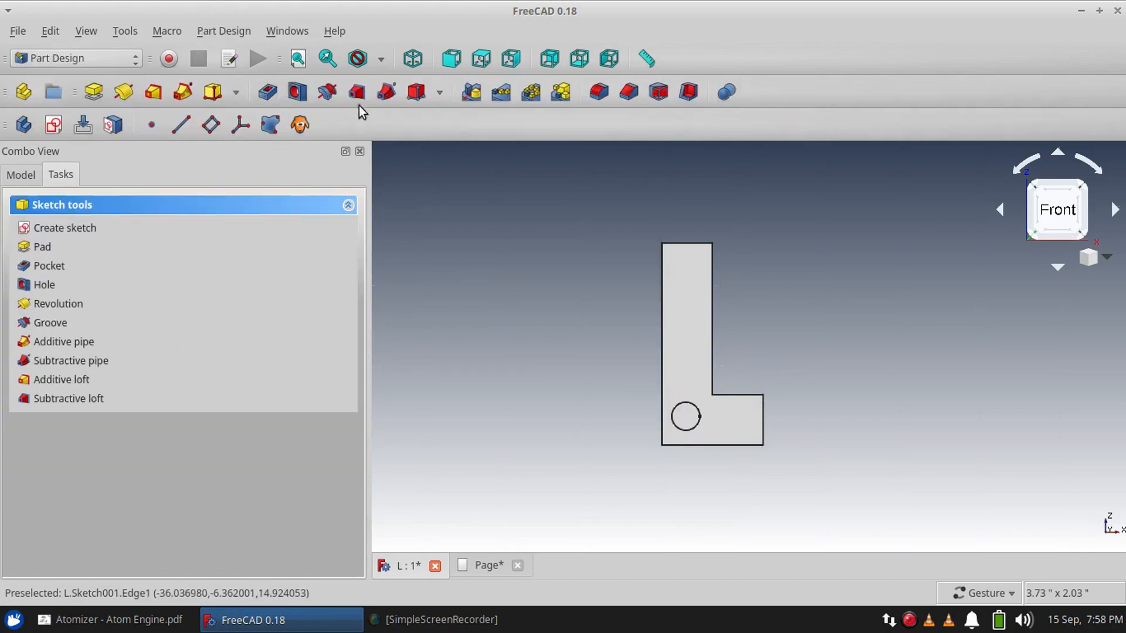
click(256, 105)
click(212, 281)
click(219, 300)
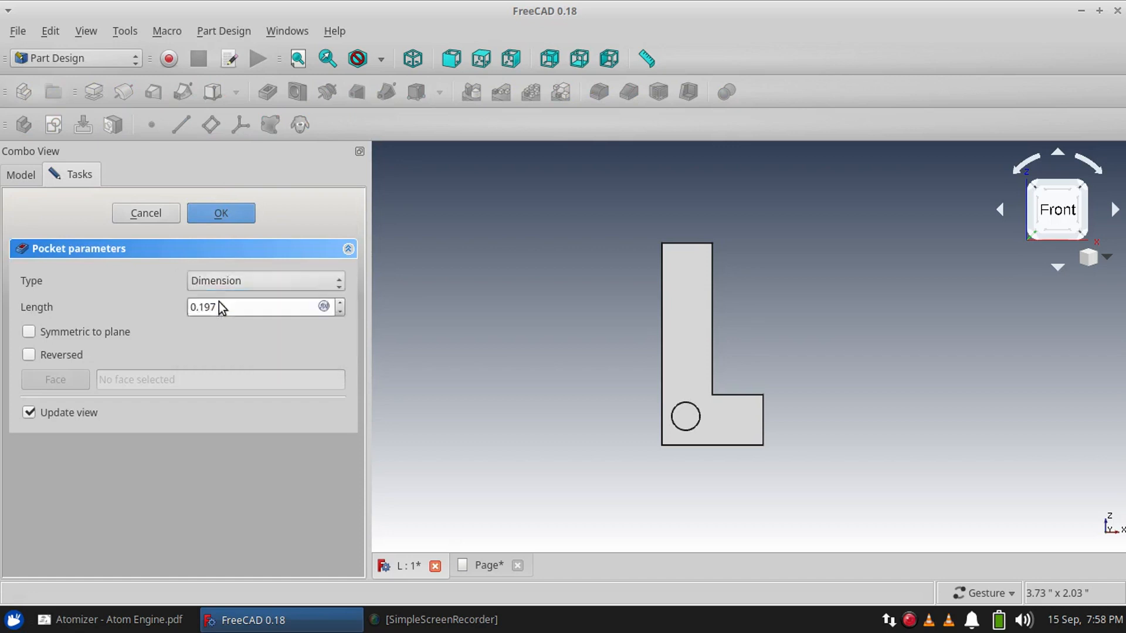
click(222, 215)
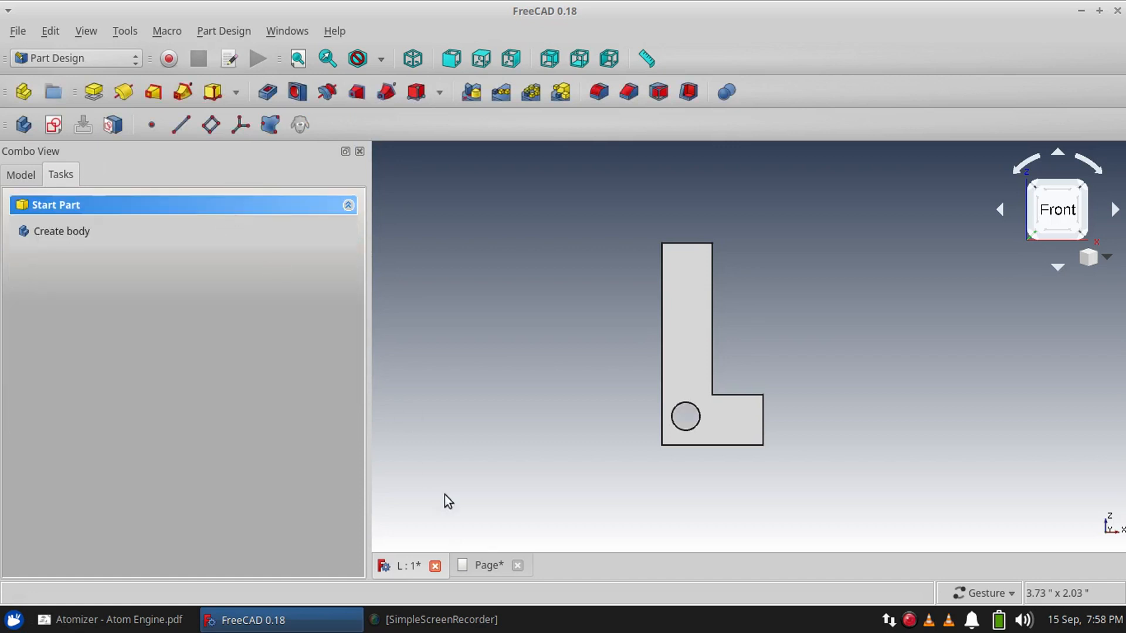
- Fillet the L's lower-left corner edge with the default radius of 39.370 thou
drag(483, 390, 565, 381)
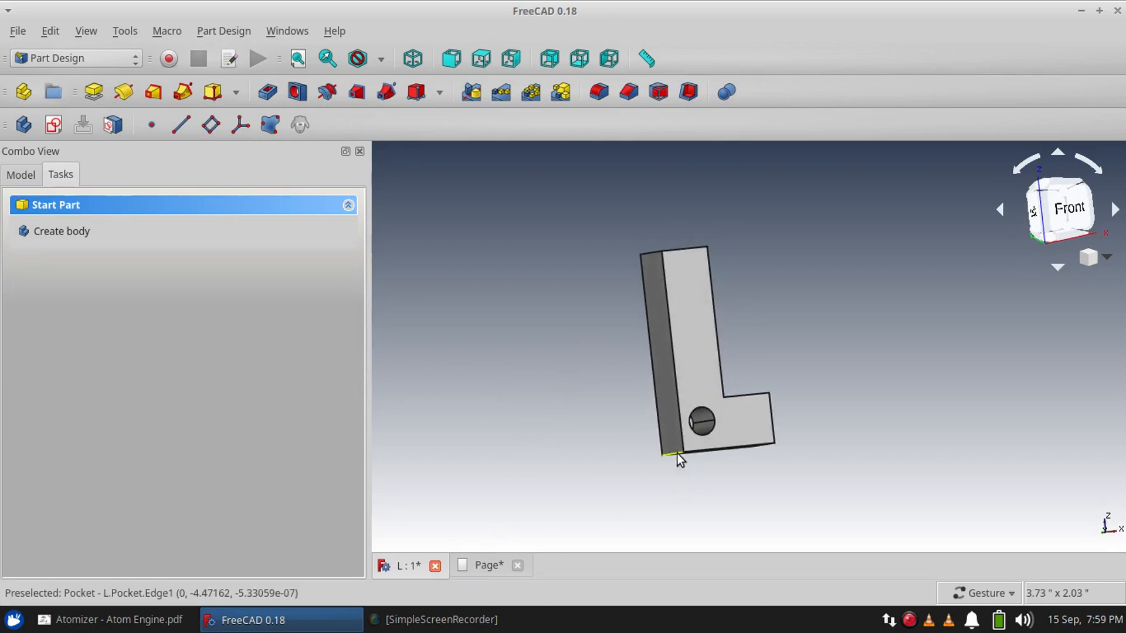
click(677, 438)
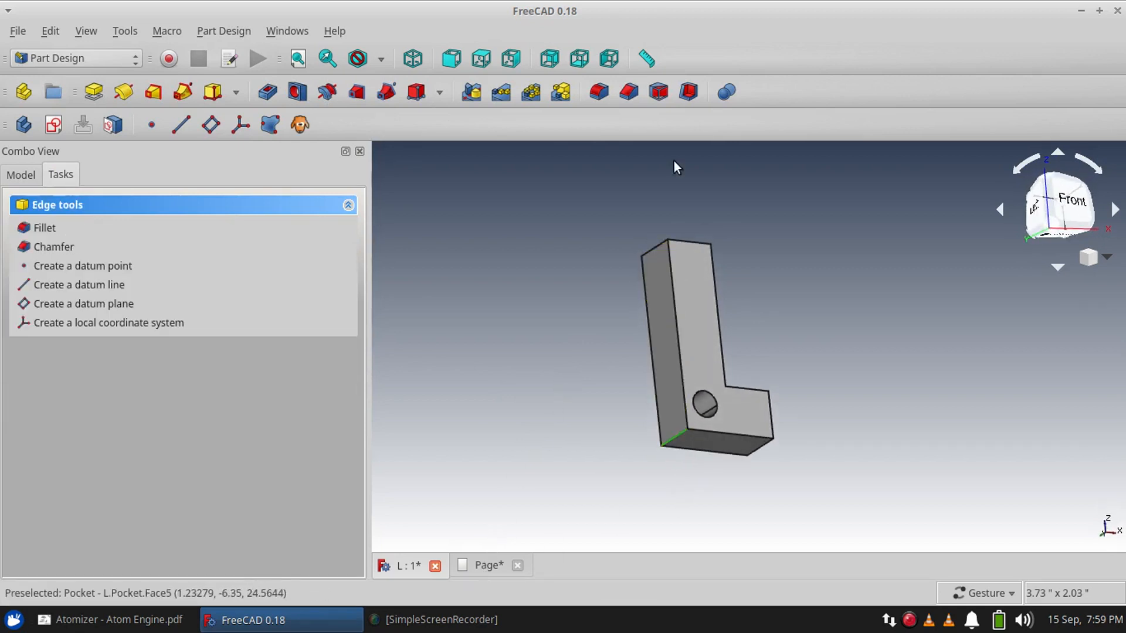
click(599, 91)
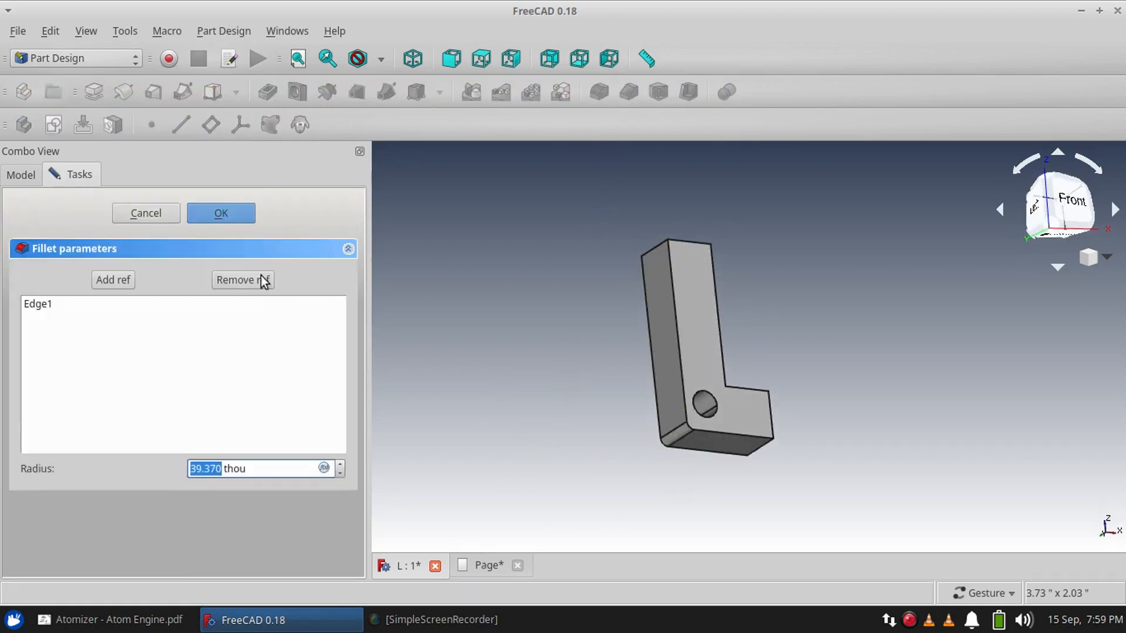
click(237, 218)
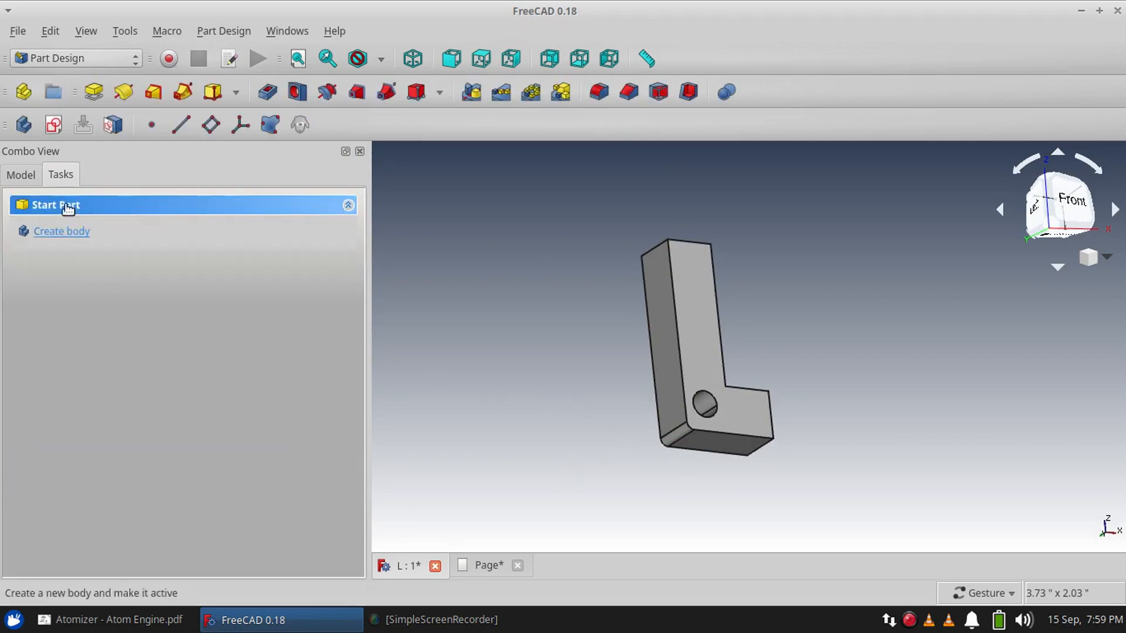
- Reopen the corner fillet from the model tree and set its radius to 0.2 thou
click(23, 174)
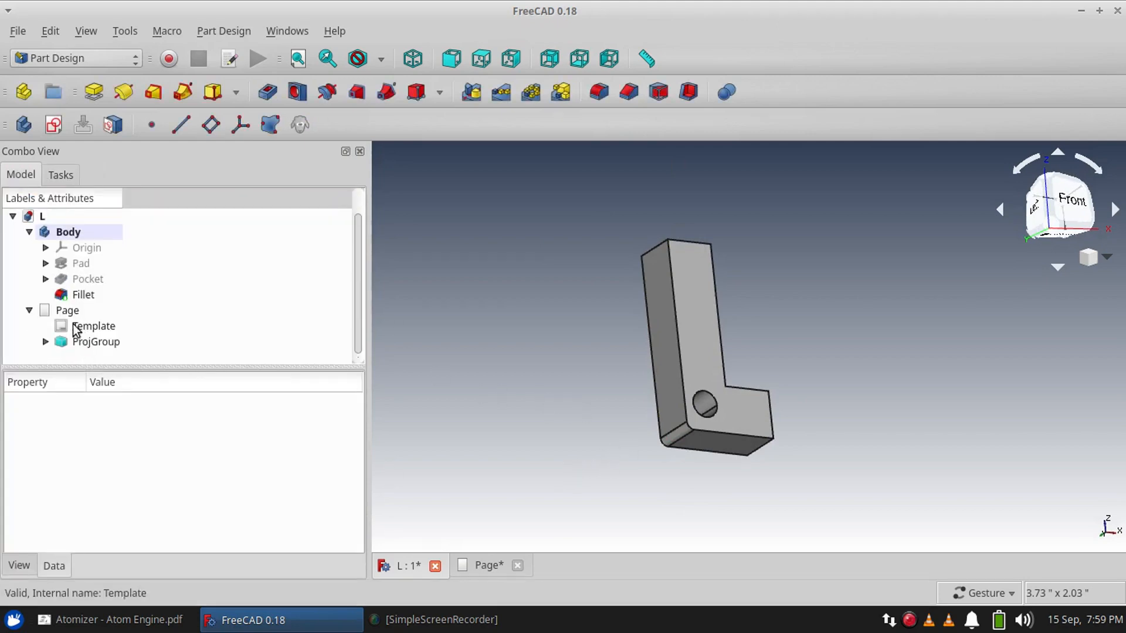
double_click(83, 295)
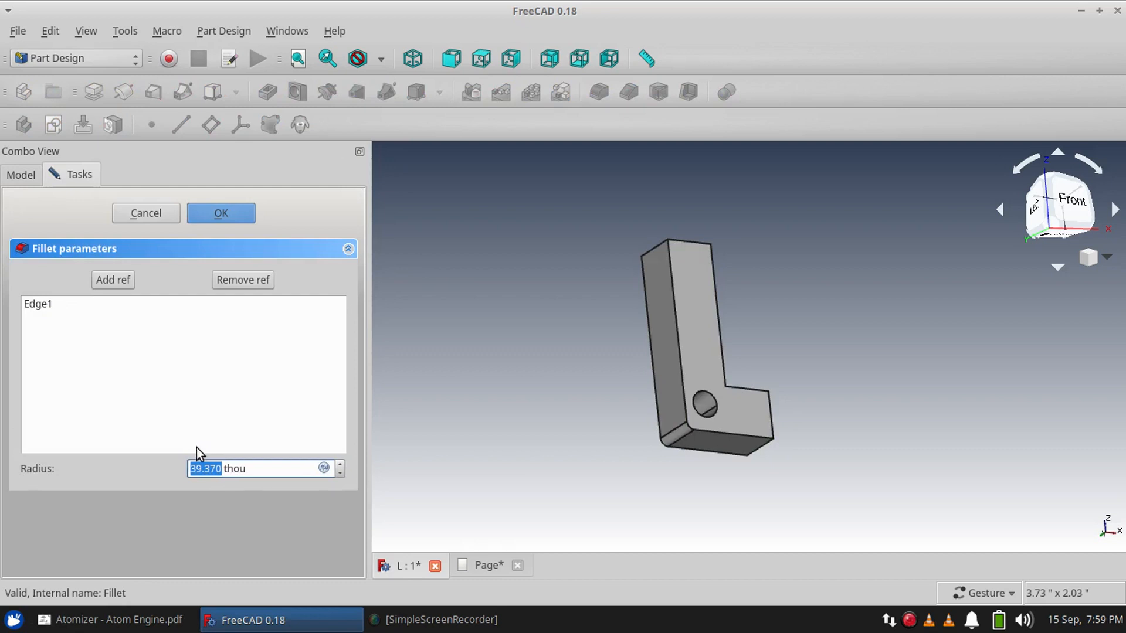
text(0.2)
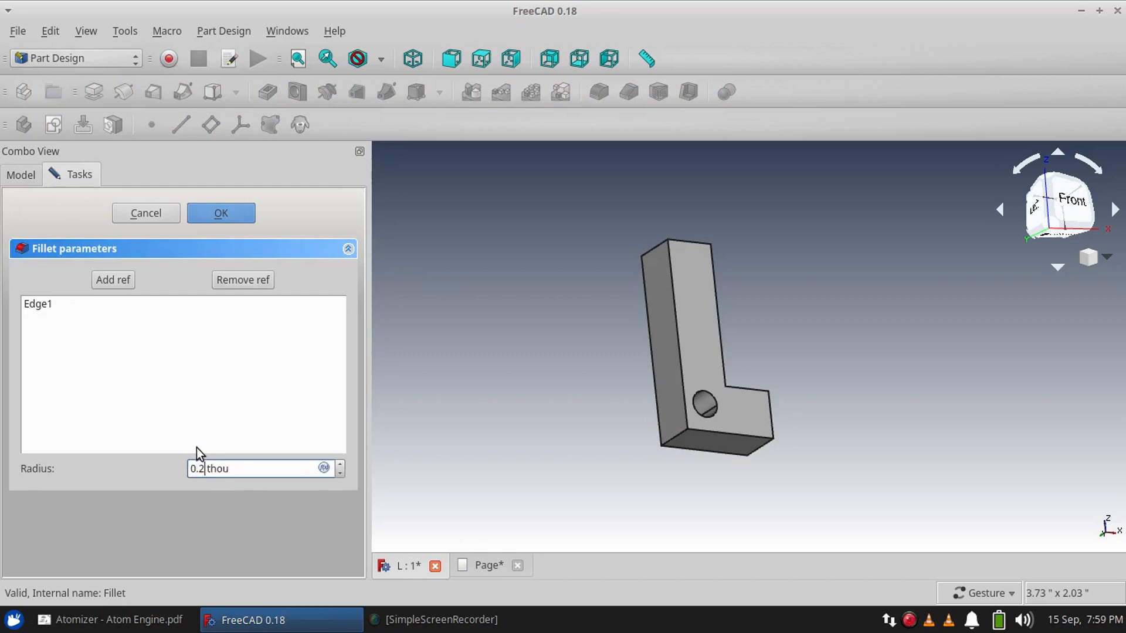
key(Return)
- Edit the corner fillet again and set its radius to 200 thou
double_click(83, 294)
text(200)
key(Return)
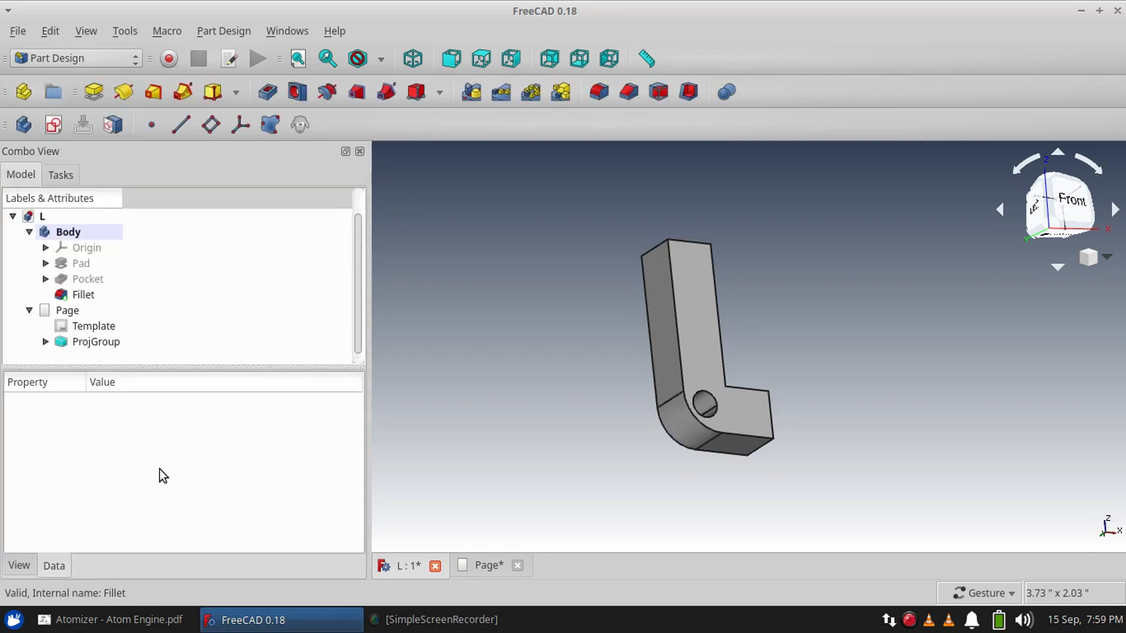
- Return to the drawing page and examine the Front view's circle and rounded corner with their centre marks
drag(605, 386, 544, 398)
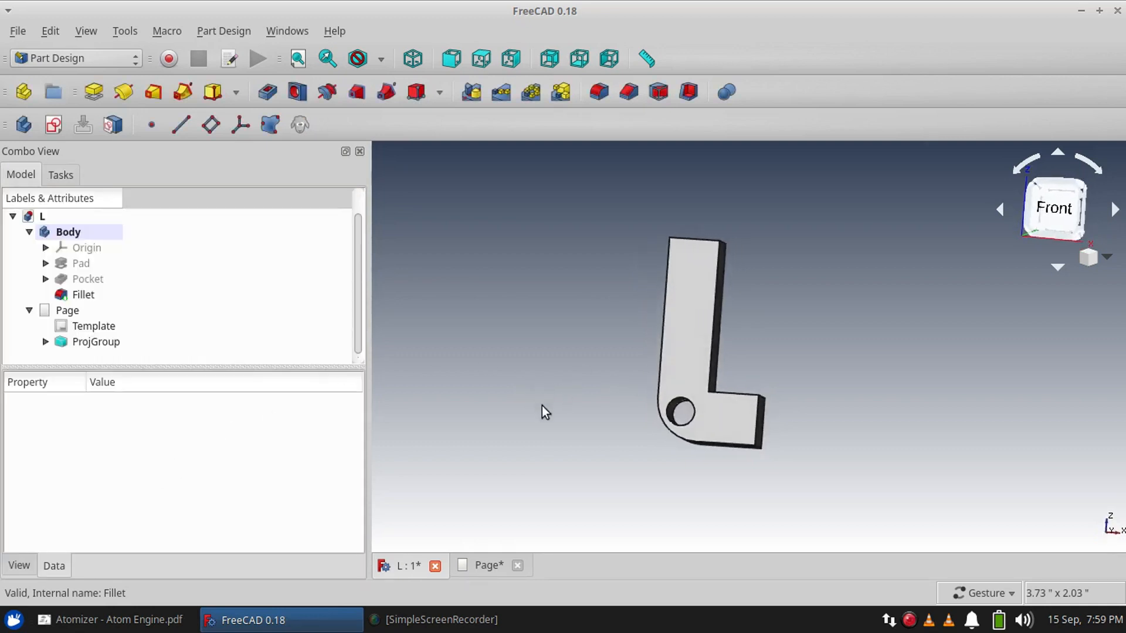
click(484, 565)
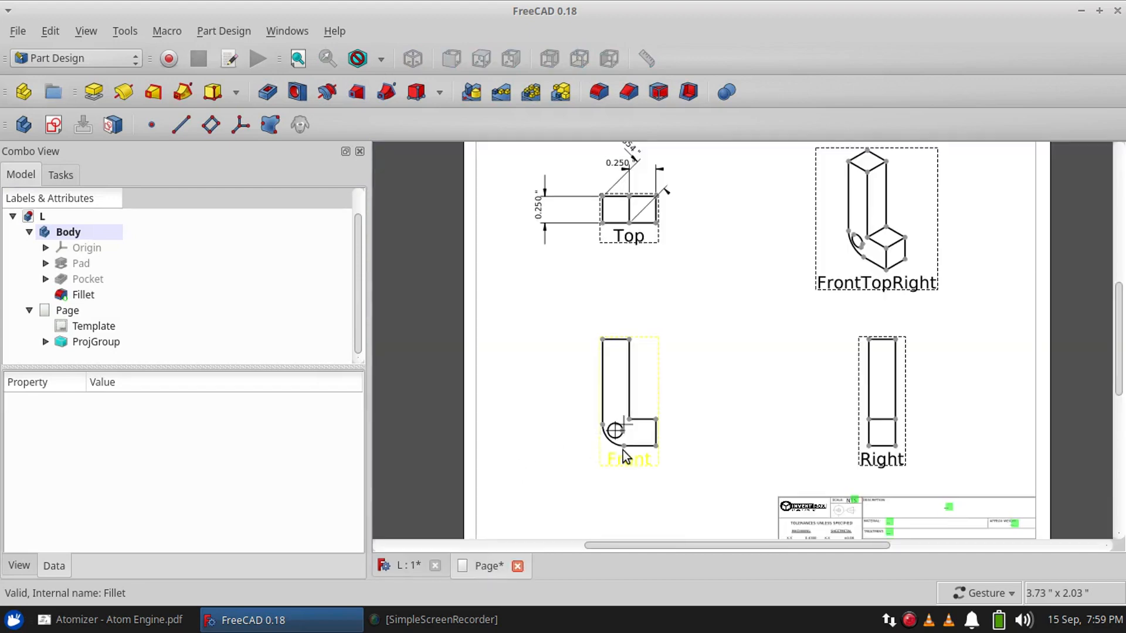
scroll(615, 430, up, 6)
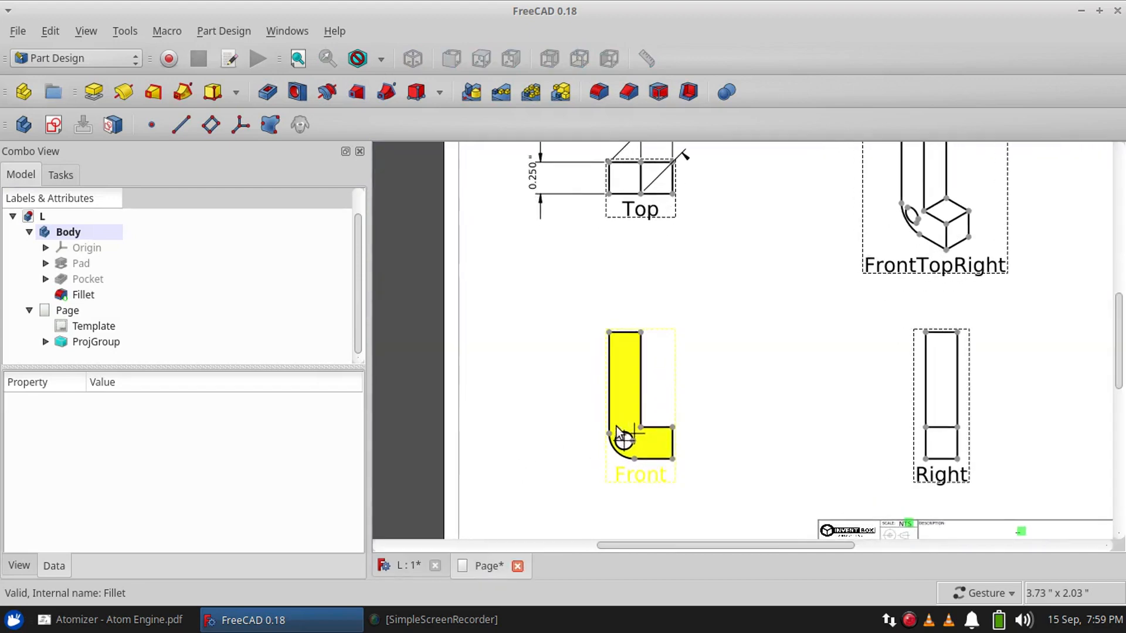
scroll(640, 464, up, 2)
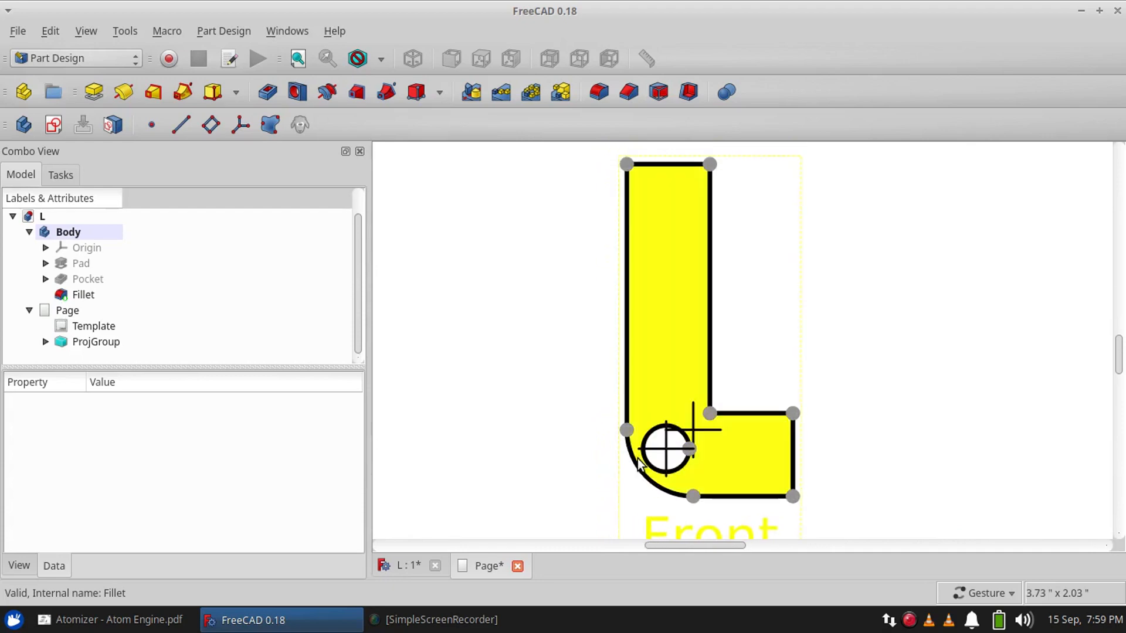
click(689, 430)
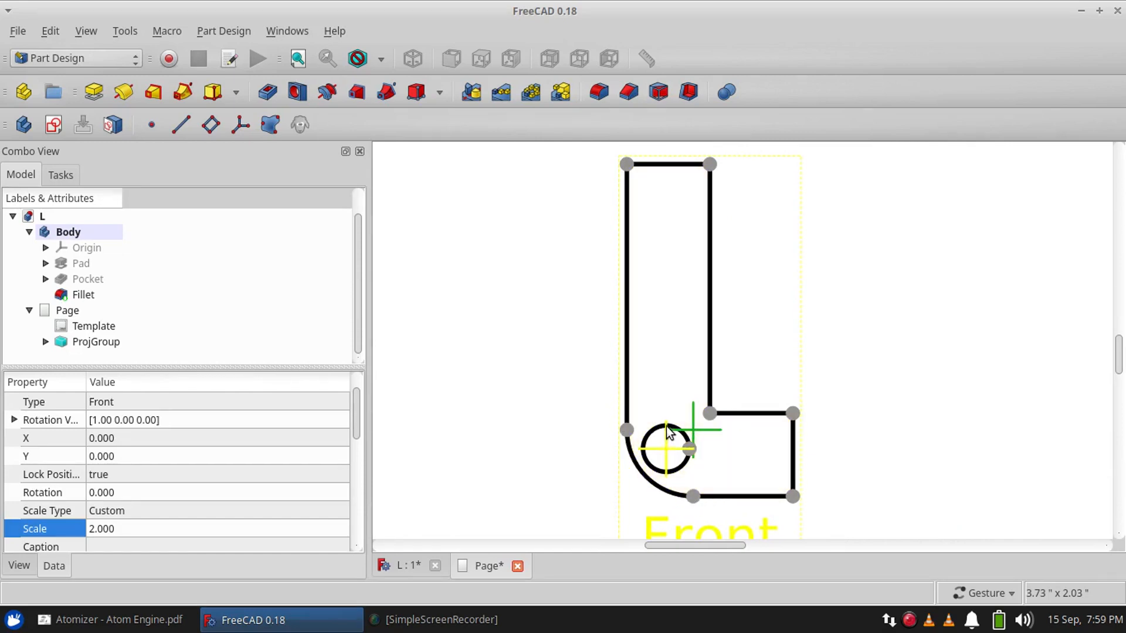
click(579, 406)
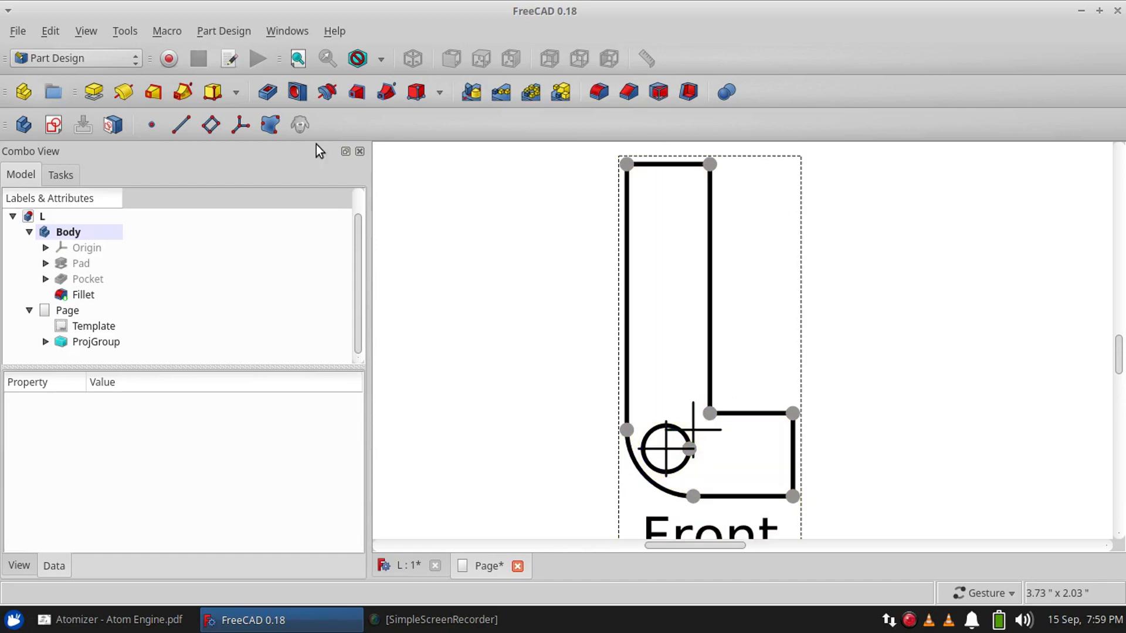
- Switch to the TechDraw workbench and turn off the view frames on the page
click(76, 58)
click(47, 408)
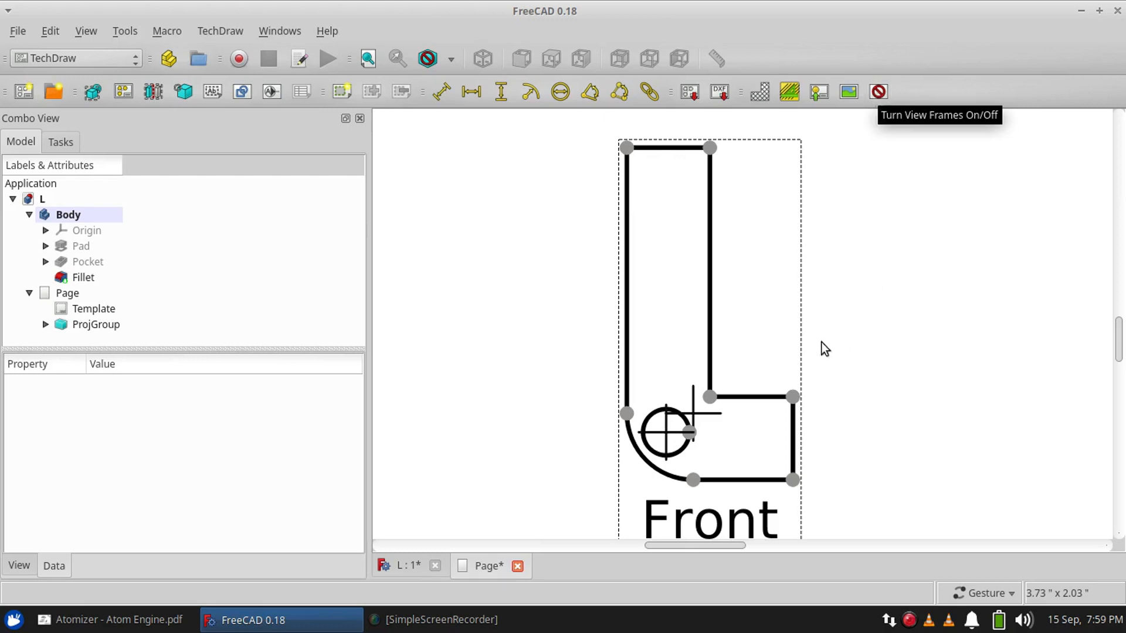
click(876, 91)
scroll(561, 332, down, 4)
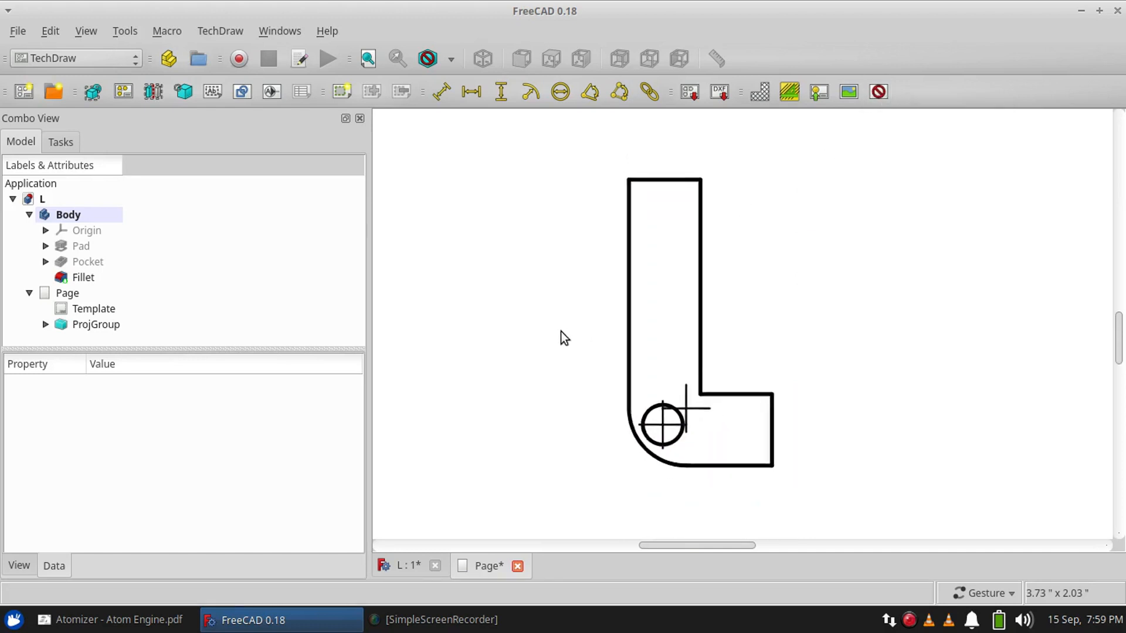
scroll(561, 338, down, 2)
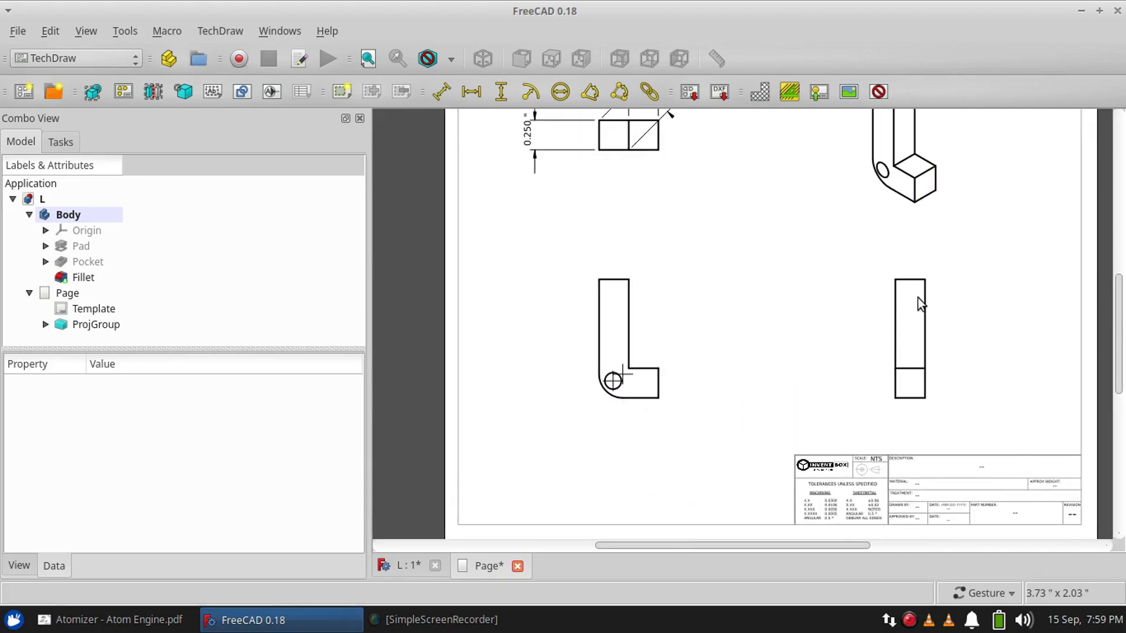
middle_drag(750, 308, 651, 350)
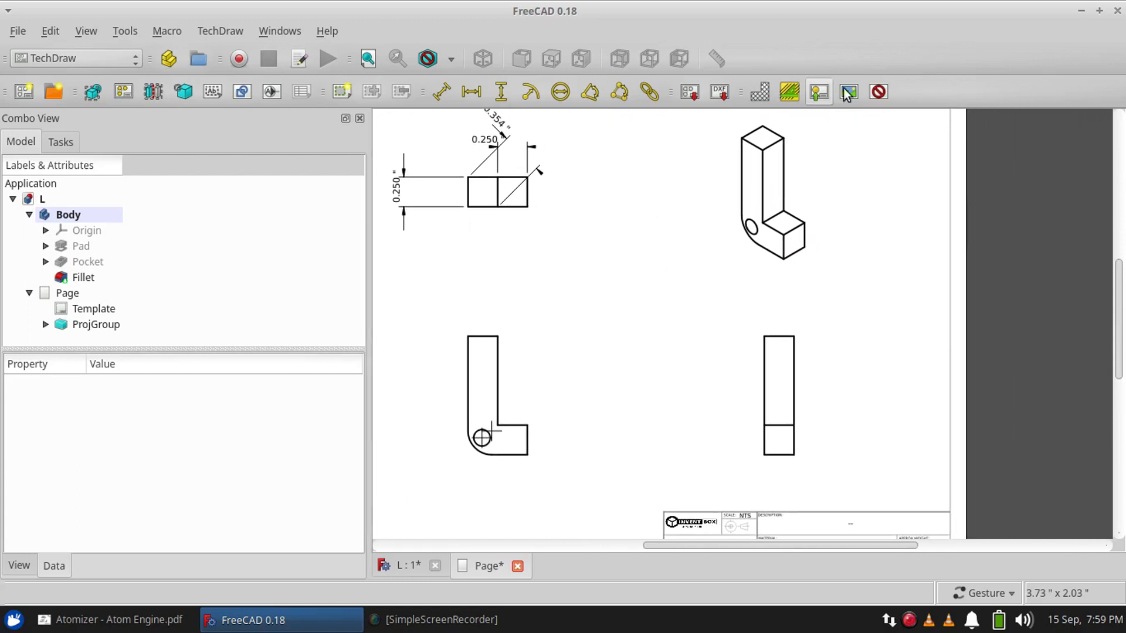
- Toggle the view frames on, off and on again, and try selecting a lower vertex of the FrontTopRight view
click(877, 92)
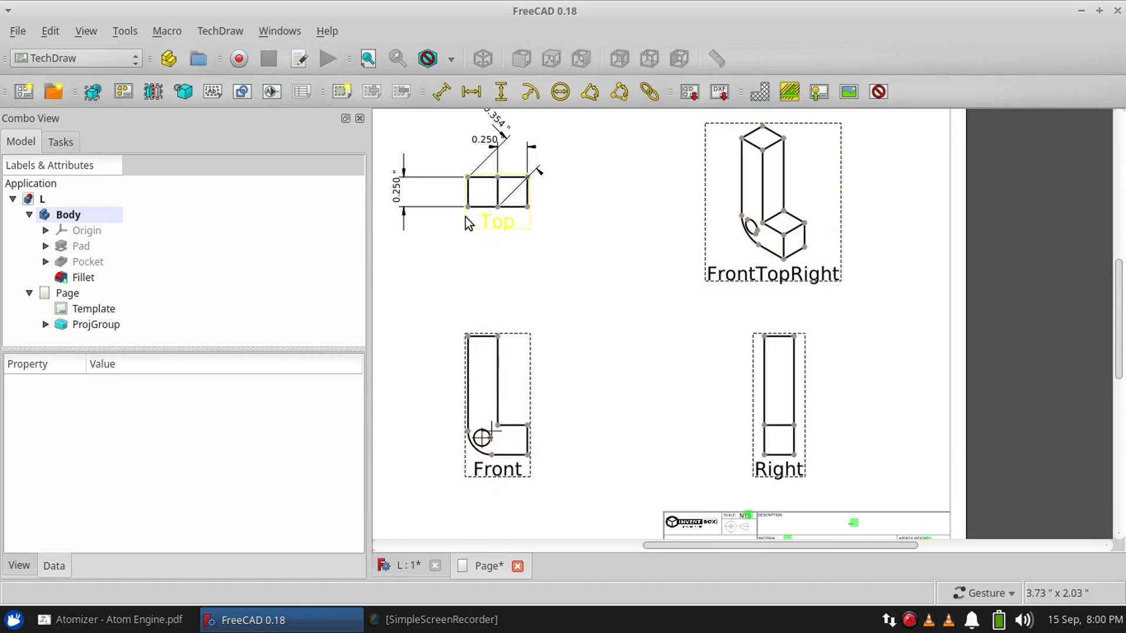
click(878, 92)
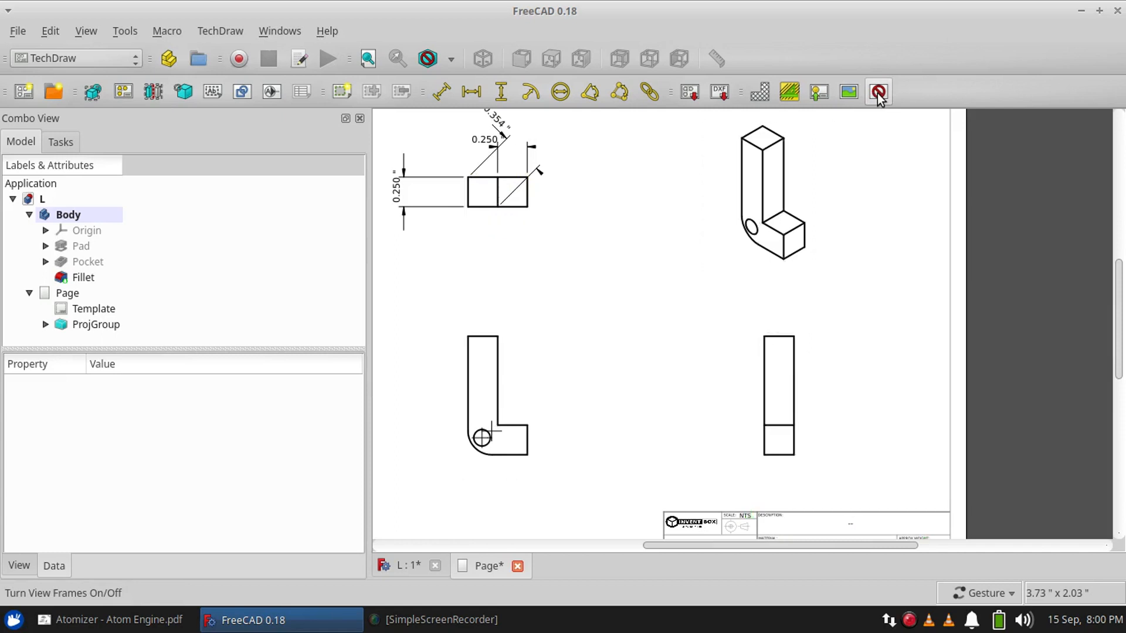
click(878, 92)
click(784, 260)
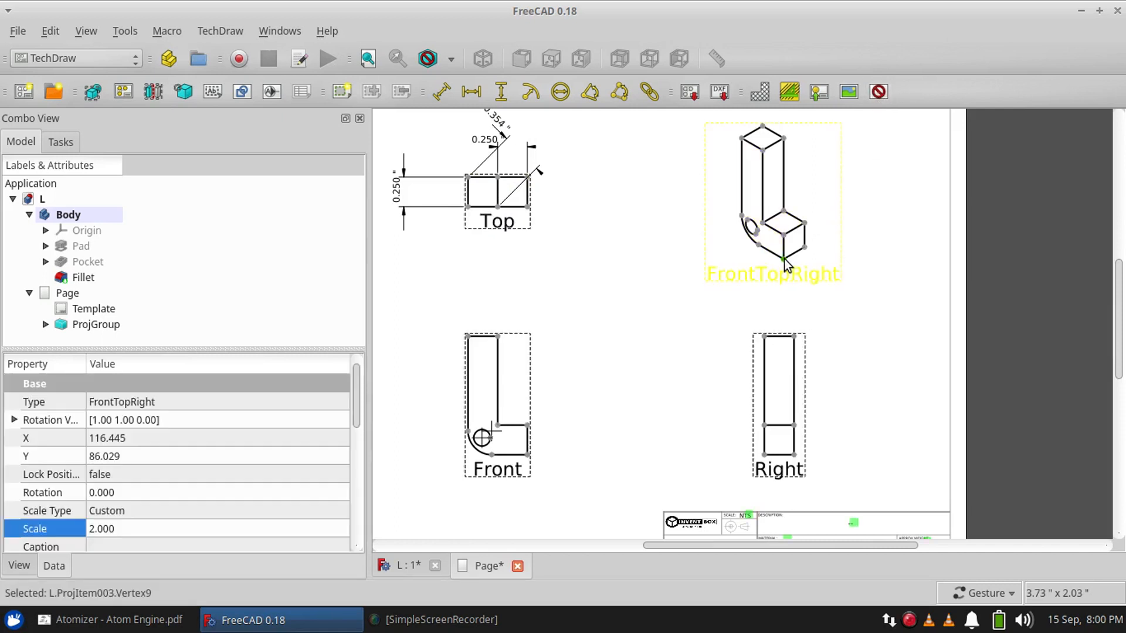
click(613, 276)
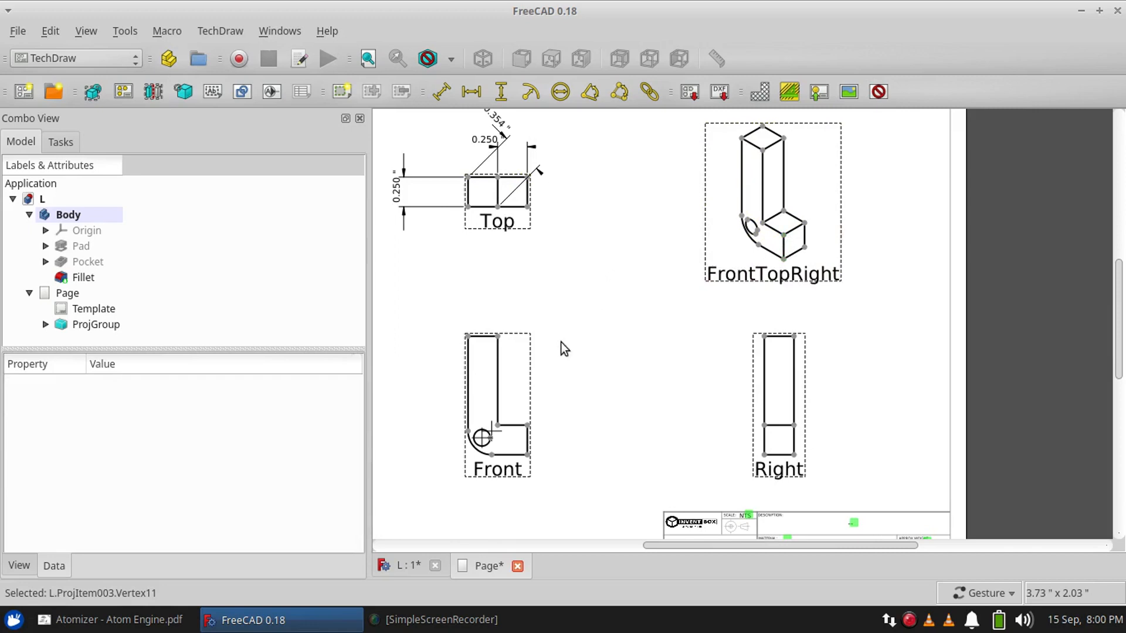
- Add a diameter dimension to the Front view's hole and place it right of the L's upright, above the foot
scroll(472, 456, up, 1)
scroll(473, 456, up, 2)
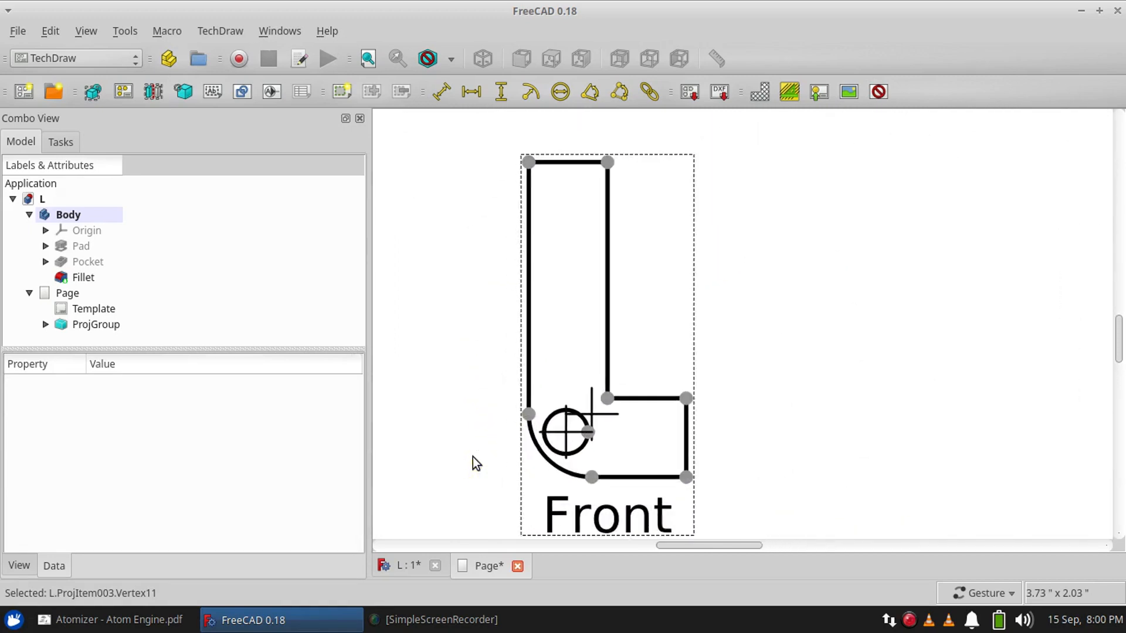
scroll(552, 425, up, 2)
click(556, 420)
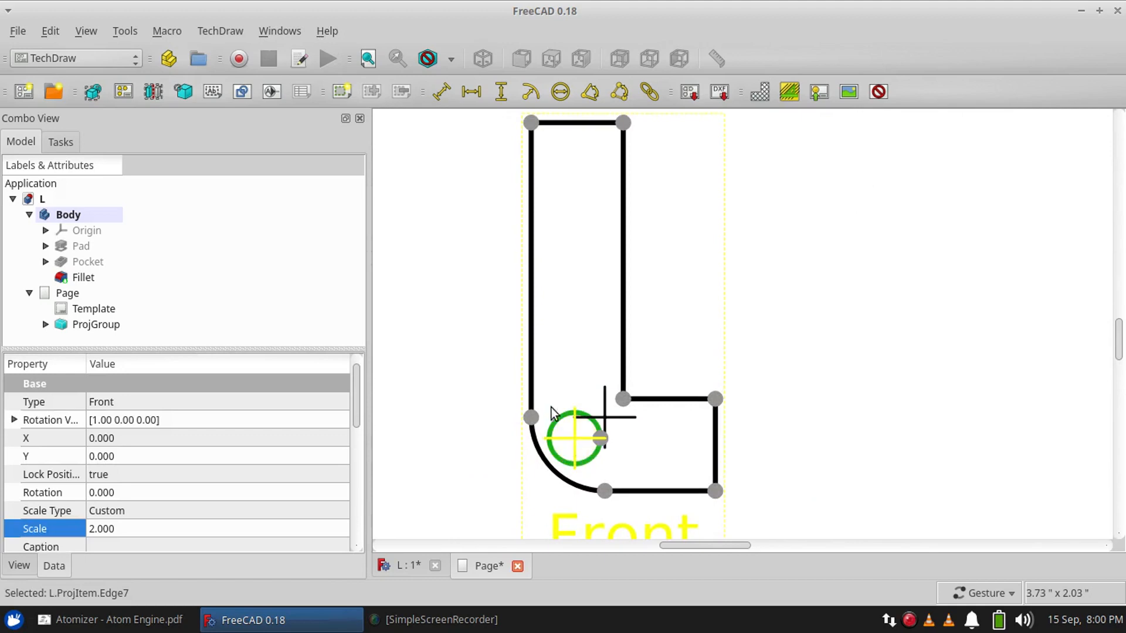
click(559, 93)
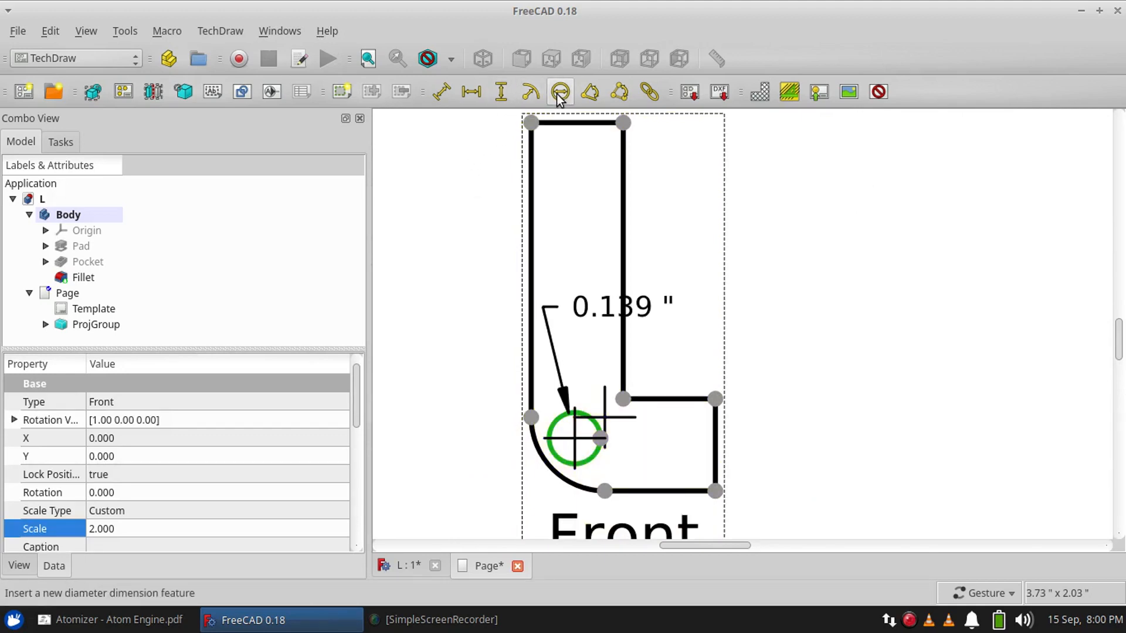
drag(604, 306, 740, 246)
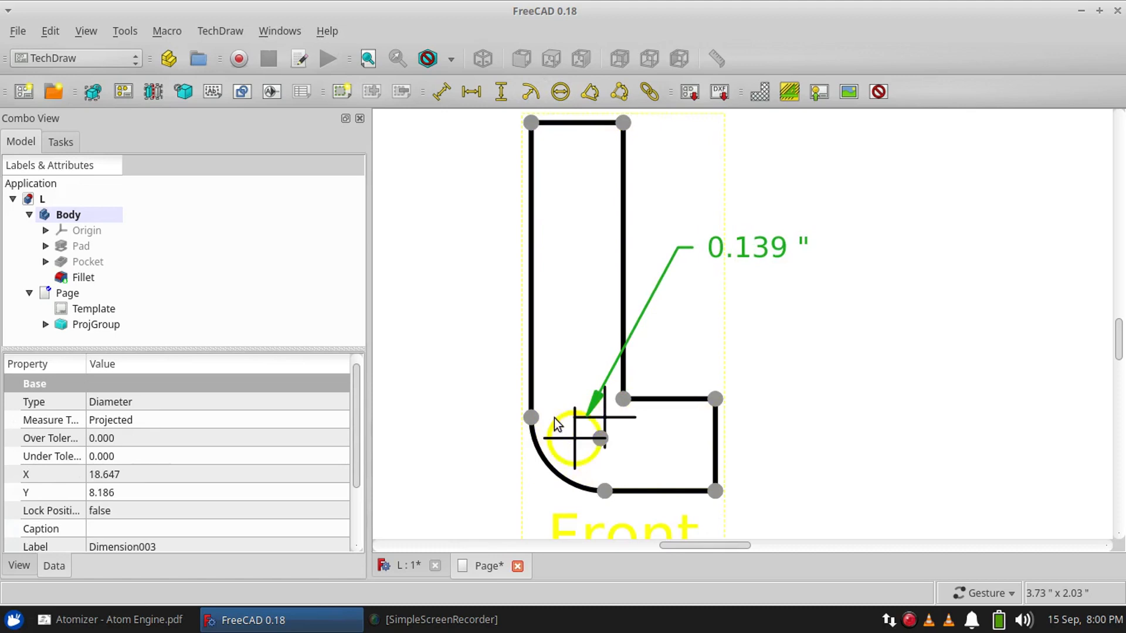
- Add a radius dimension to the Front view's hole, move it right of the view, and delete it
click(554, 418)
click(530, 91)
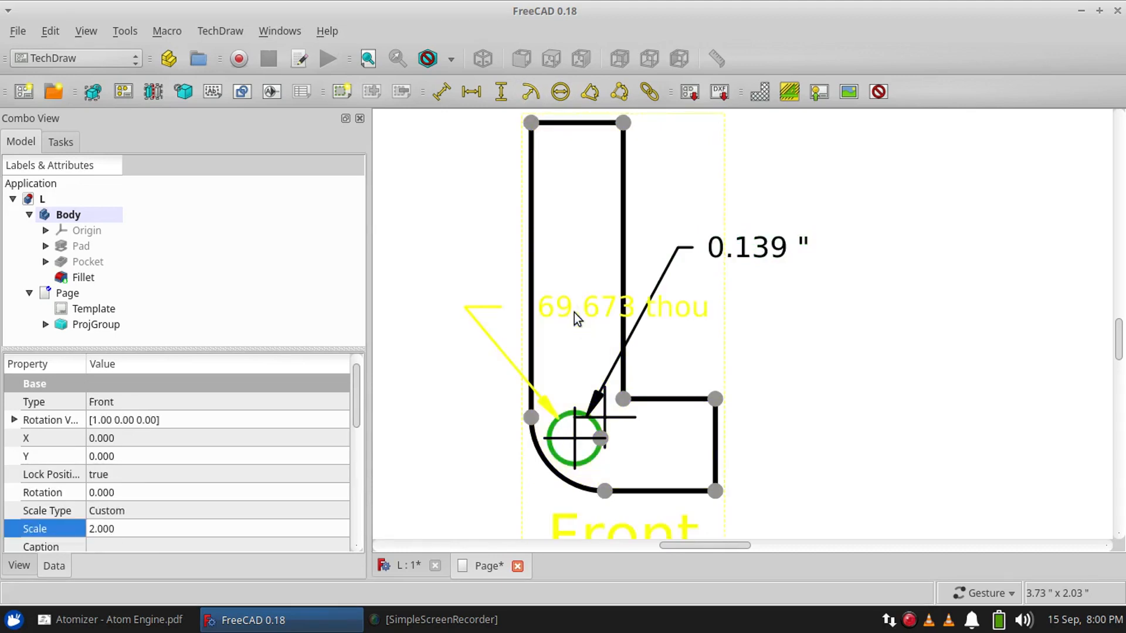
click(626, 311)
drag(626, 312, 818, 298)
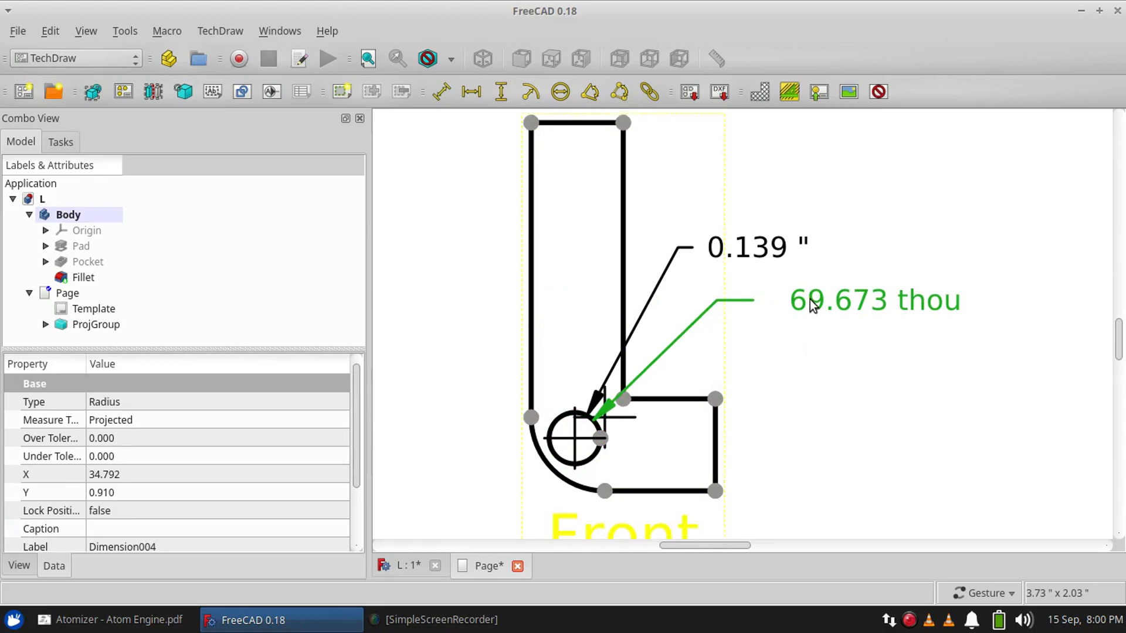
click(812, 304)
key(Delete)
click(702, 326)
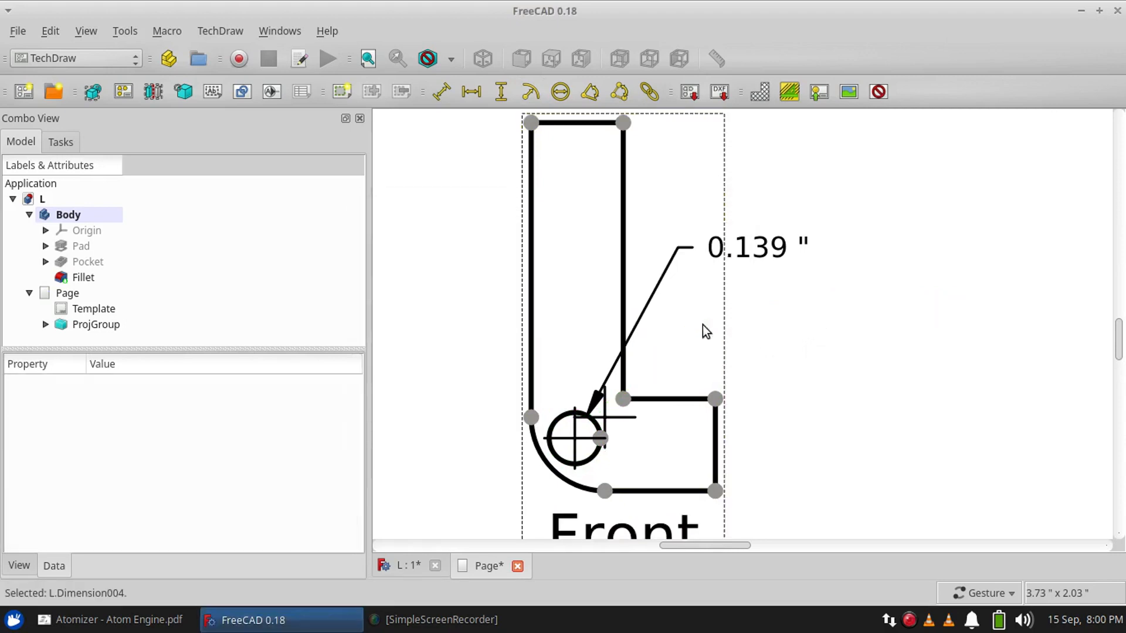
- Add a radius dimension to the Front view's rounded corner and place it to the lower left of the view
click(538, 456)
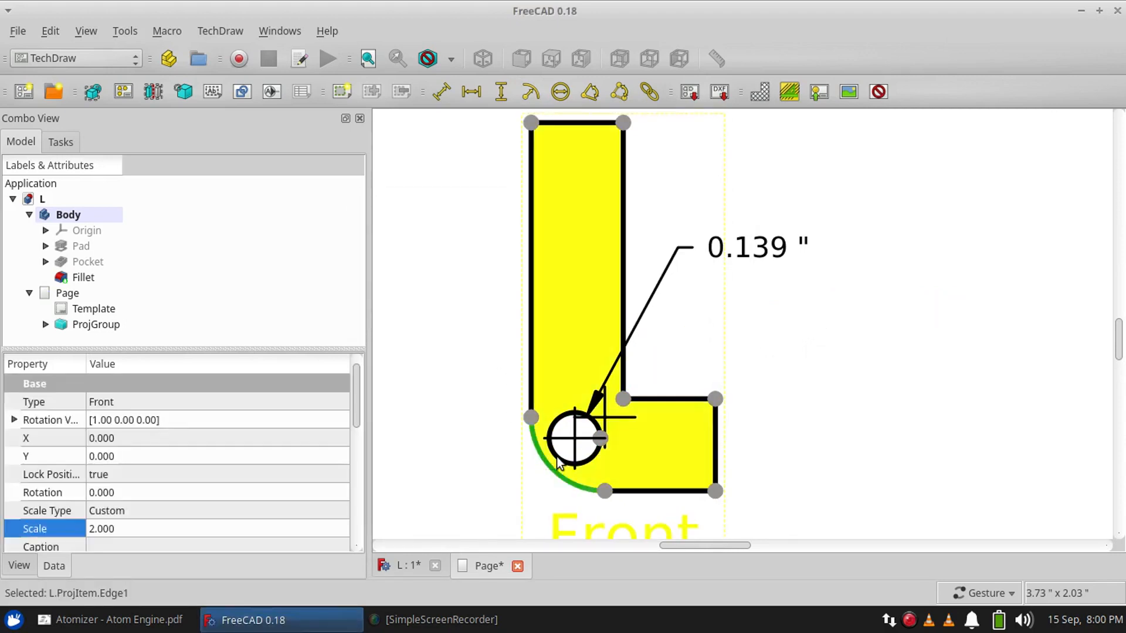
click(530, 92)
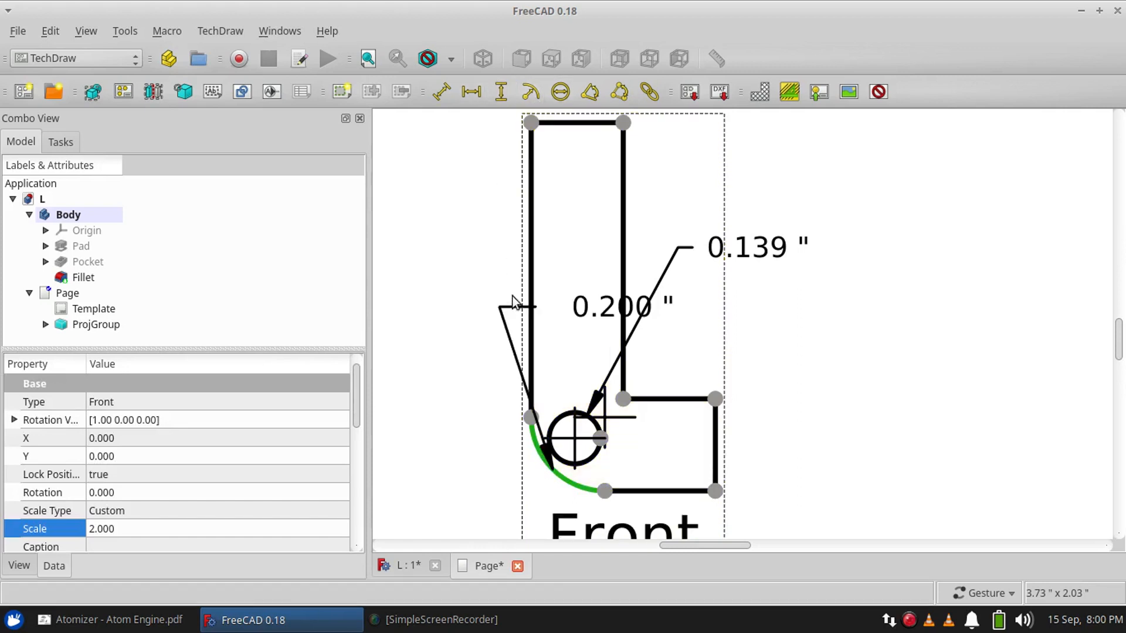
drag(583, 306, 366, 533)
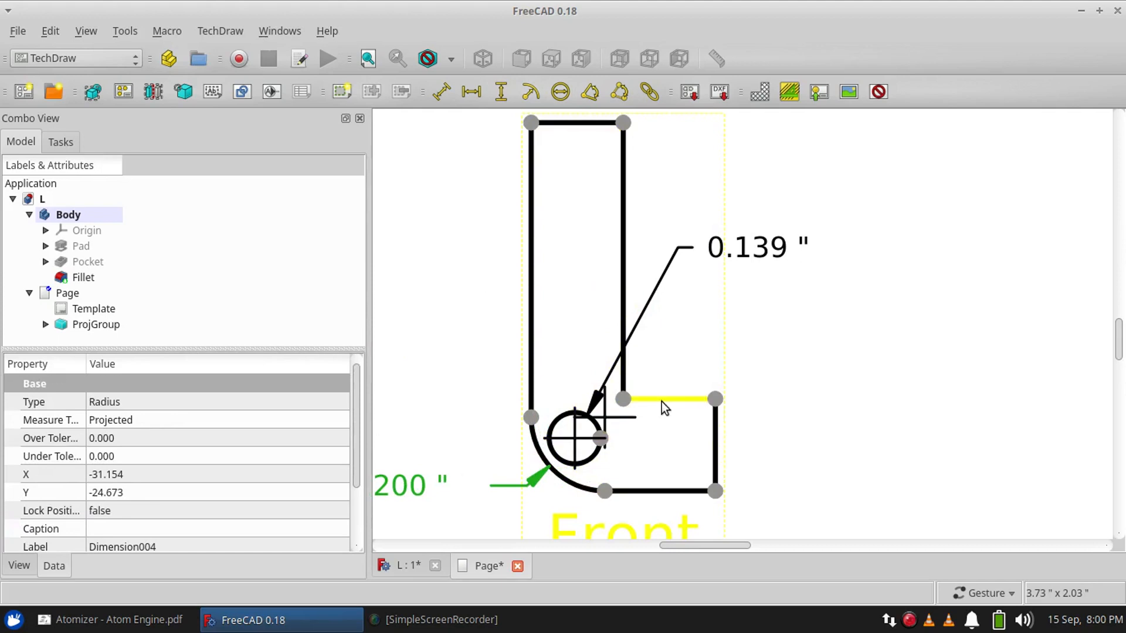
- Select the Front view's inner vertical edge and the foot's upper horizontal edge together
scroll(661, 402, down, 4)
drag(758, 295, 657, 275)
click(592, 140)
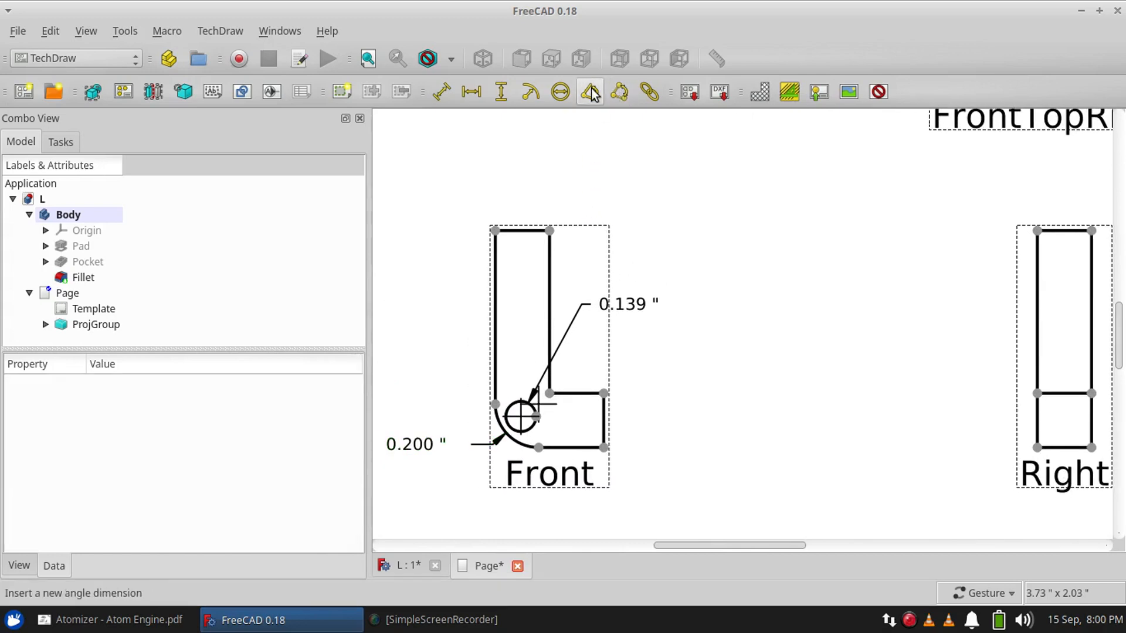
click(547, 231)
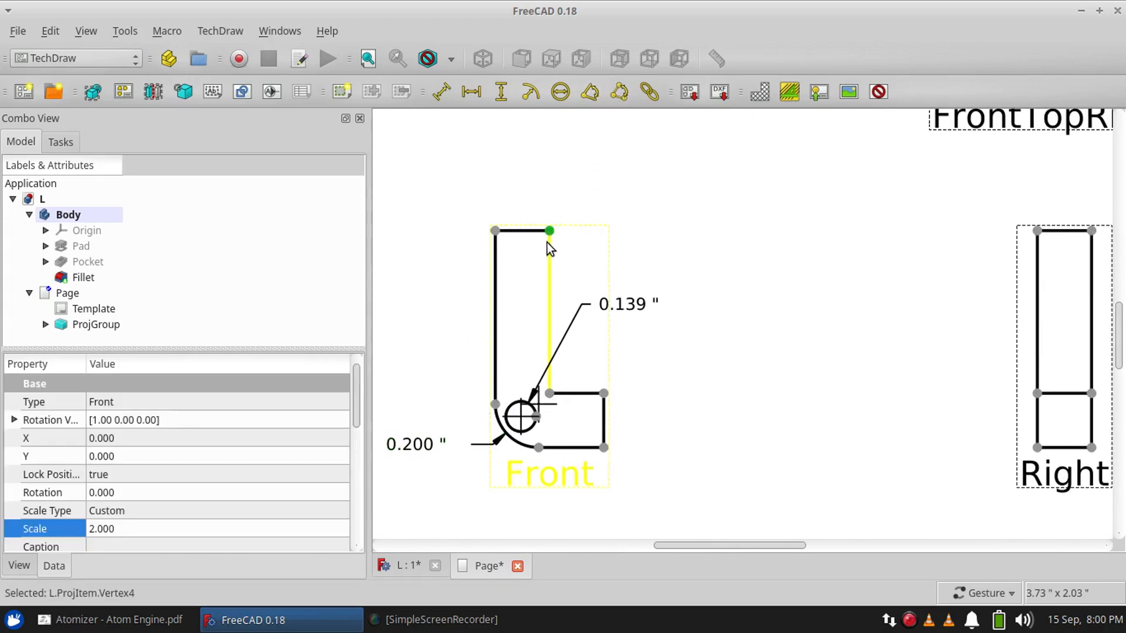
click(548, 242)
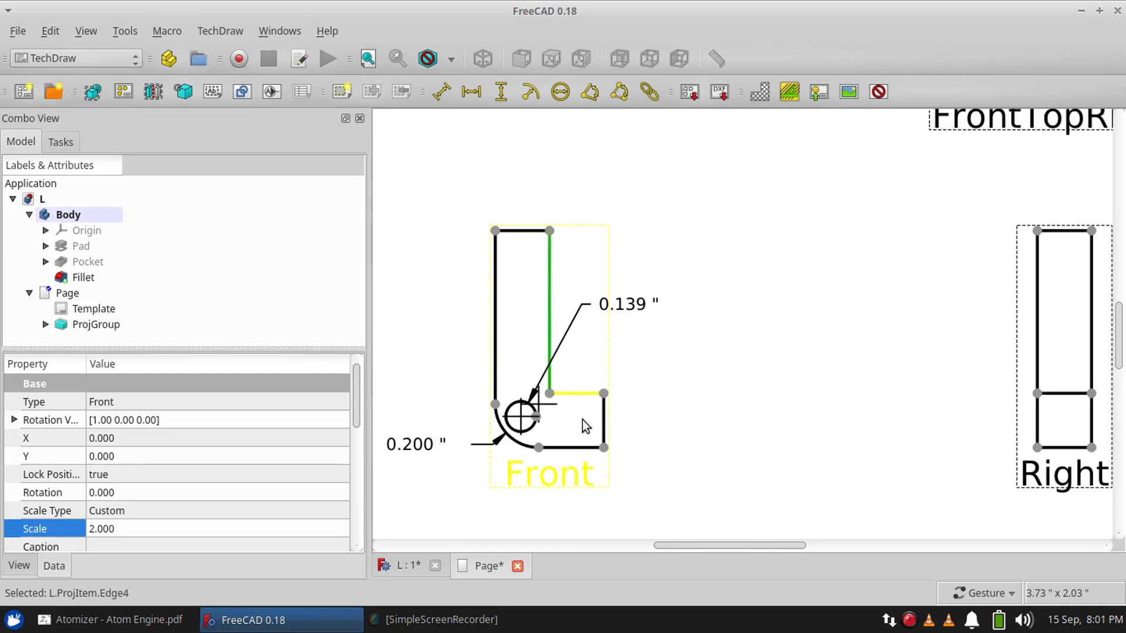
ctrl+click(566, 394)
- Examine the upright's inner side face and its front edge on the 3D model, and return to the drawing page
click(404, 565)
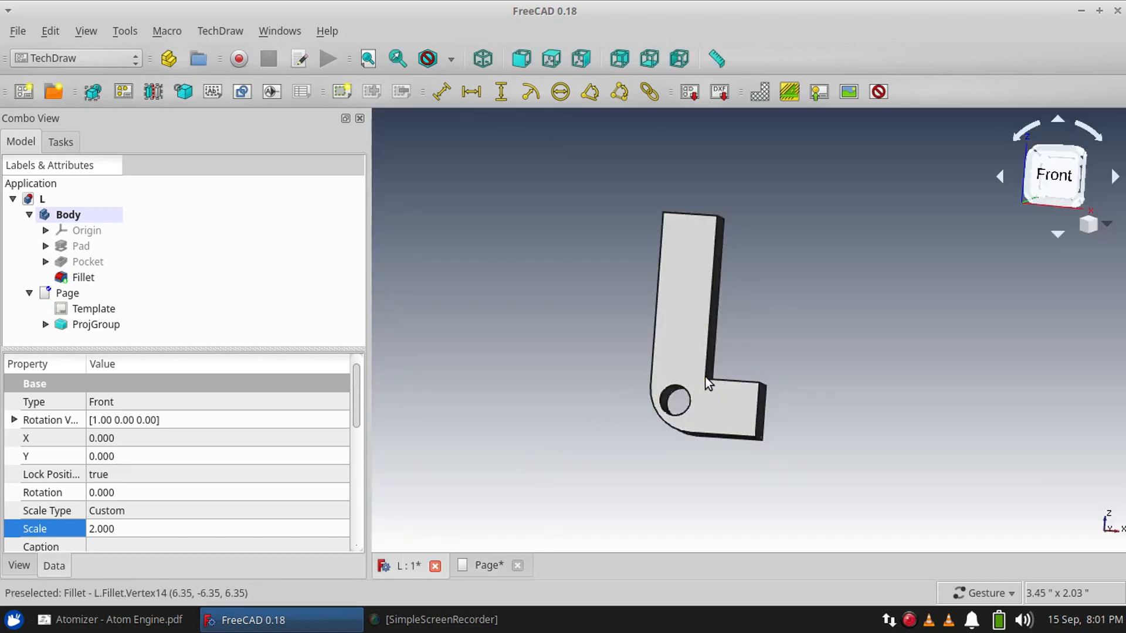
drag(705, 377, 747, 353)
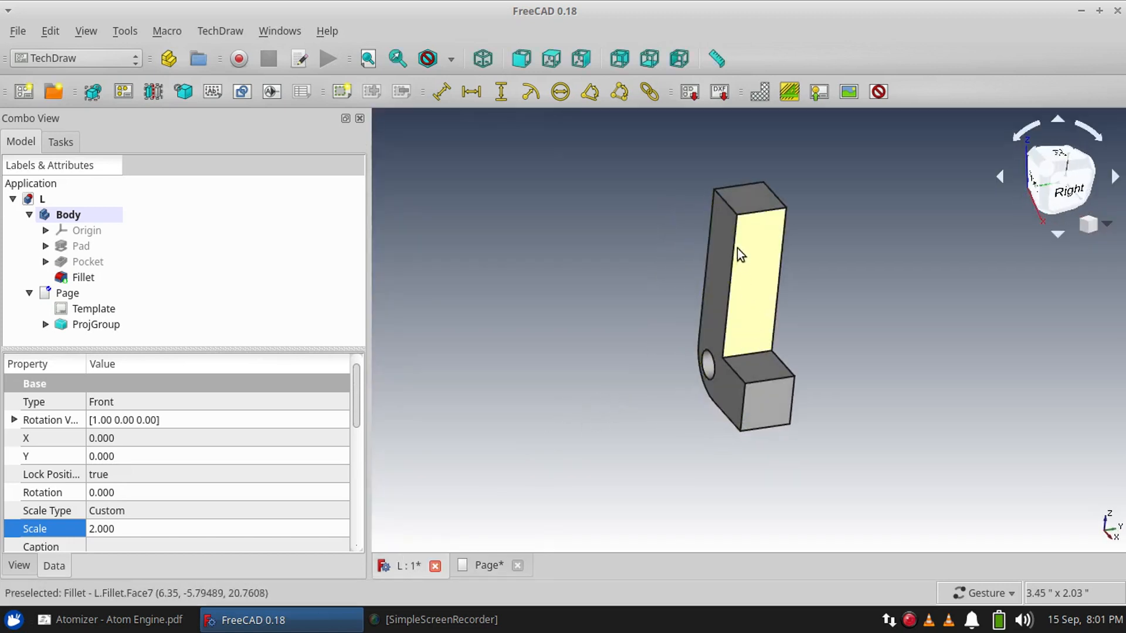
drag(734, 246, 820, 227)
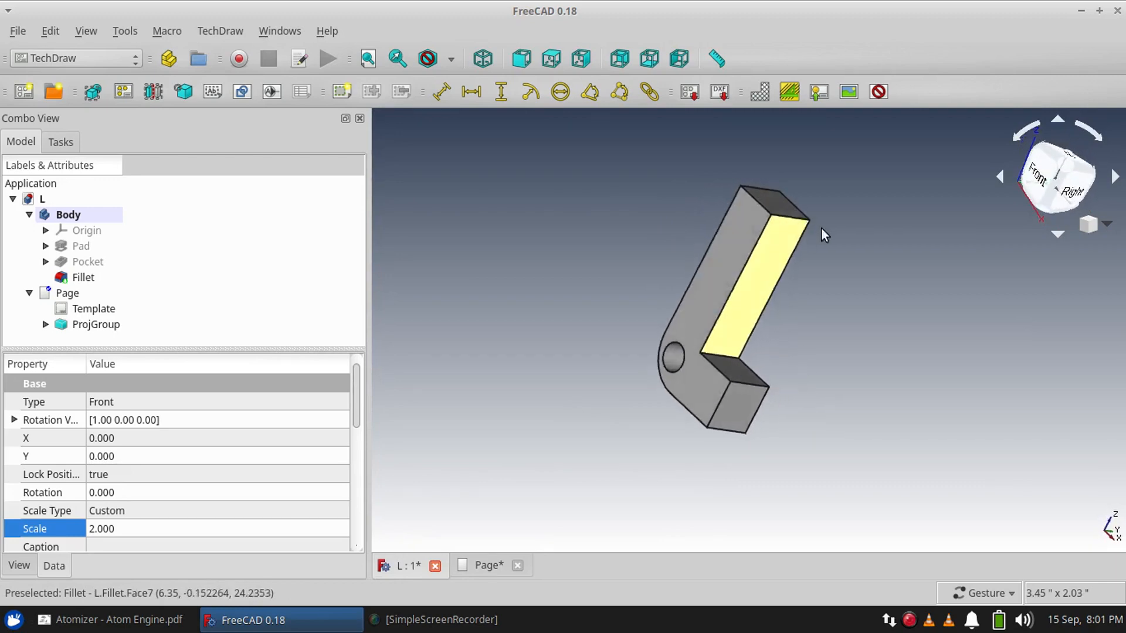
click(741, 272)
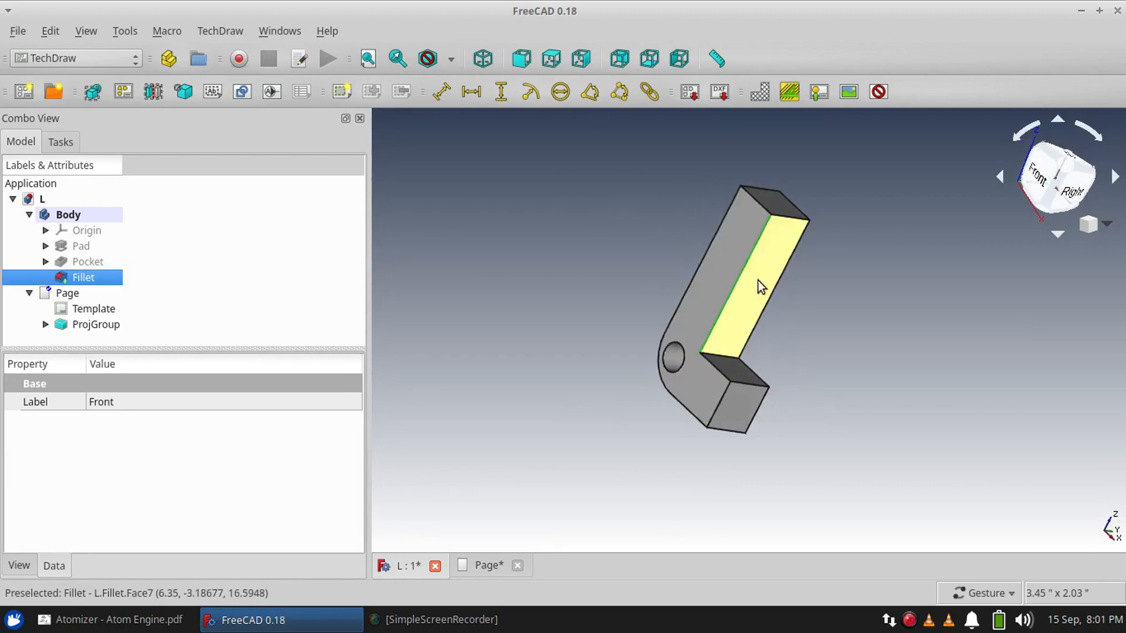
ctrl+click(778, 285)
click(482, 561)
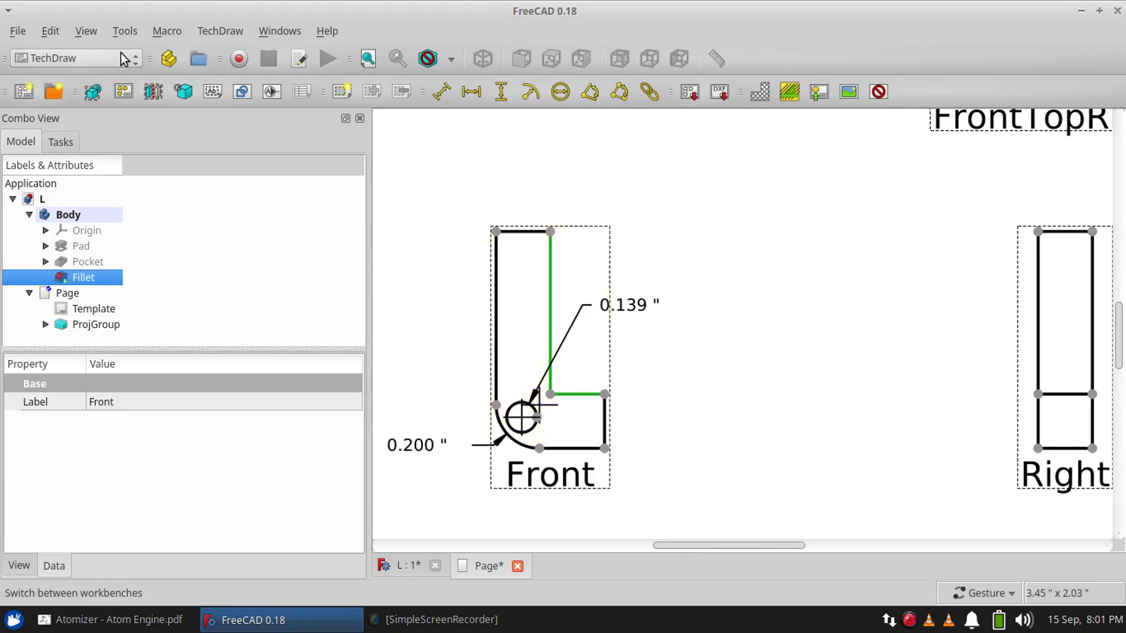
- Select the Front view's face and its upright's left, top and right edges individually, and clear the selection
click(88, 58)
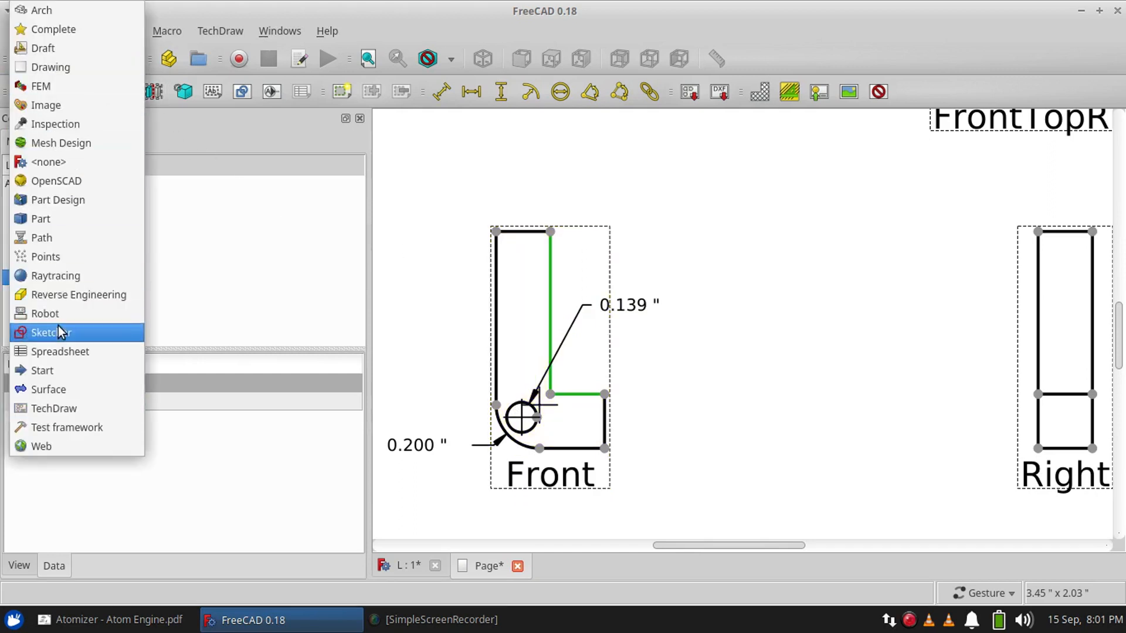
click(425, 221)
click(498, 258)
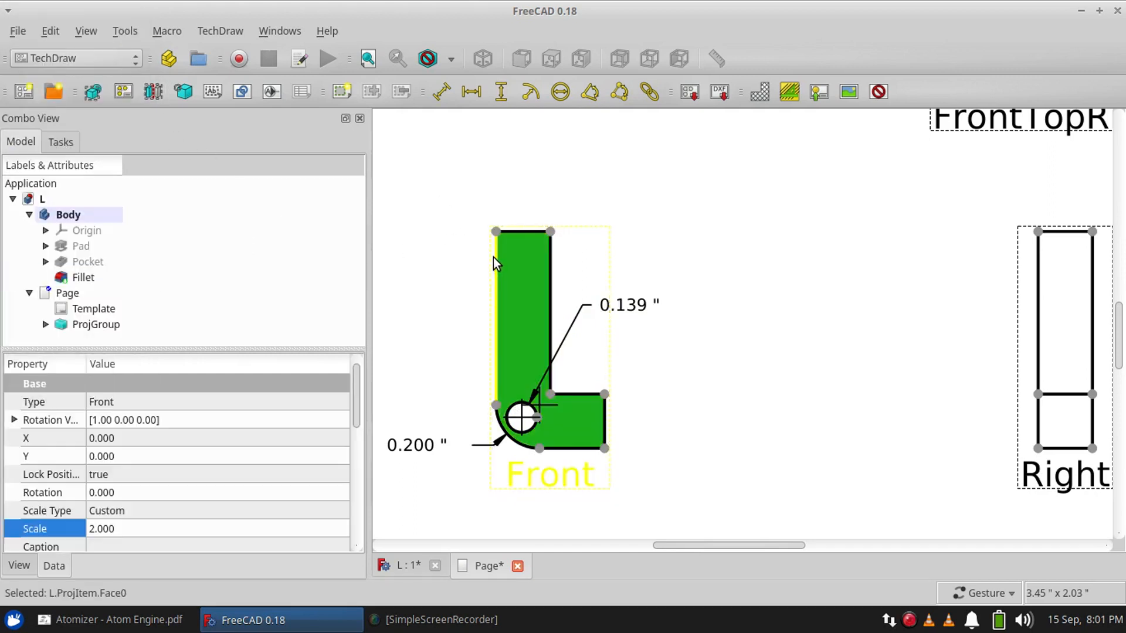
click(496, 258)
click(509, 232)
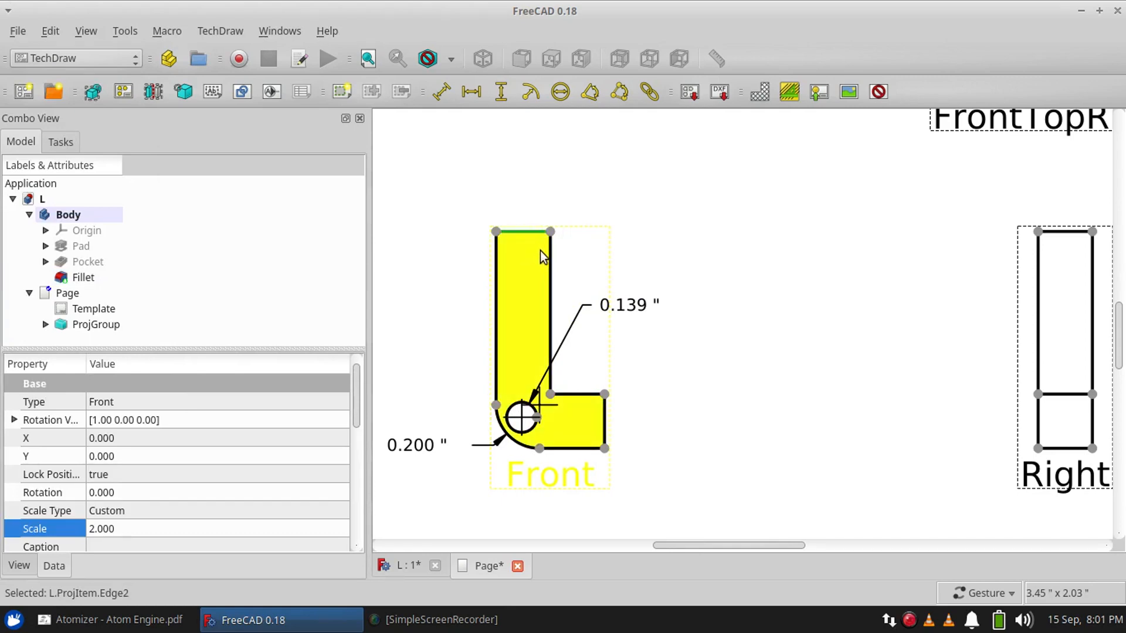
click(551, 306)
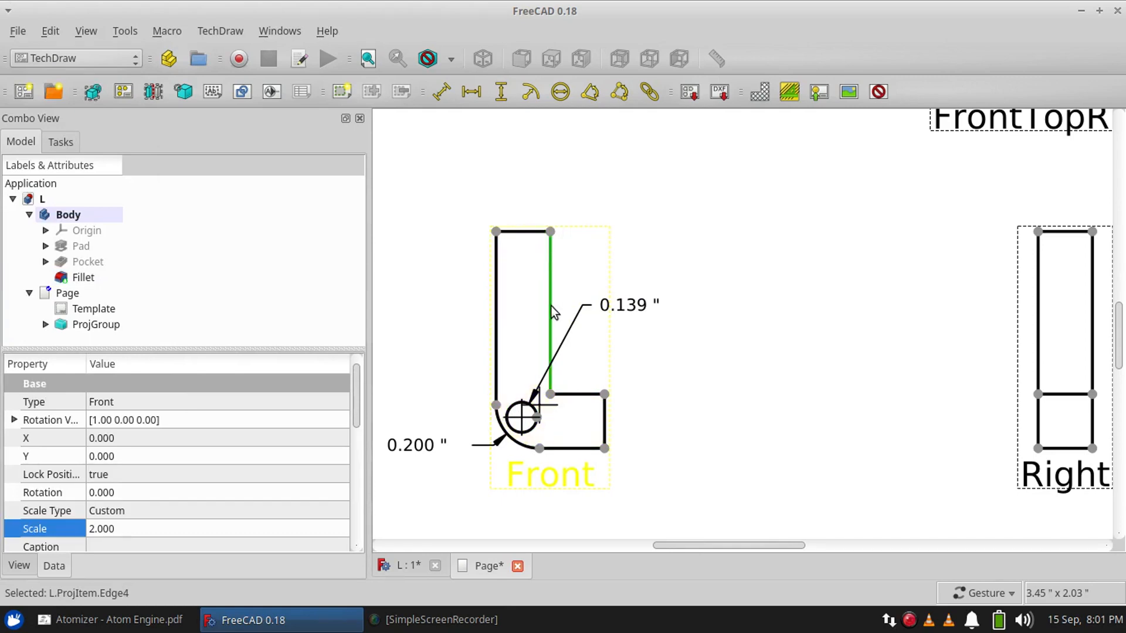
click(578, 391)
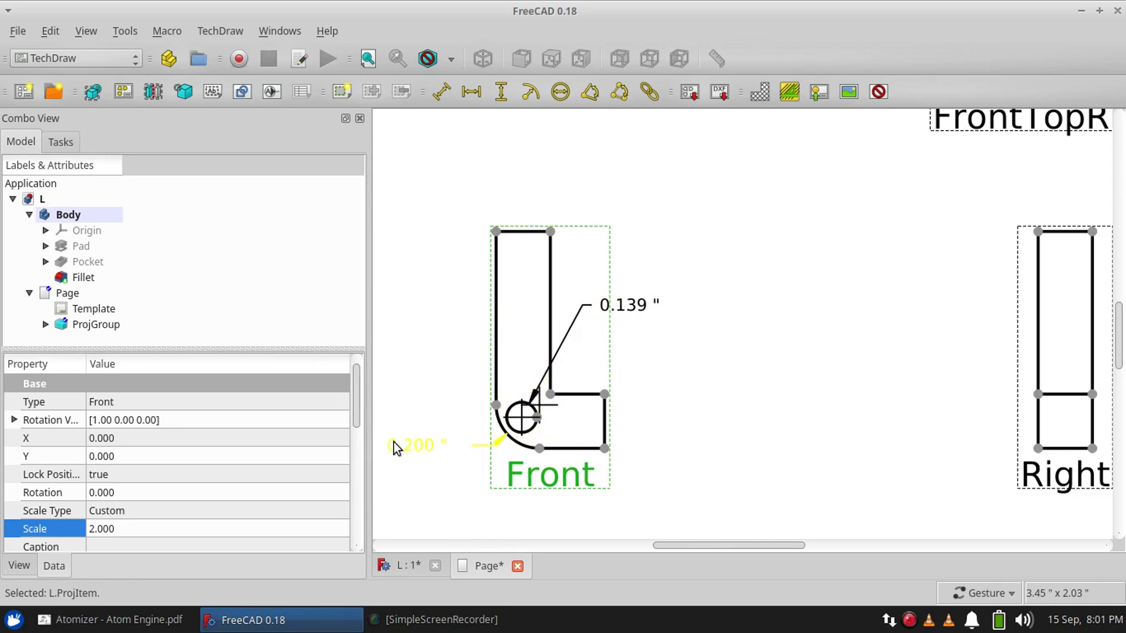
click(497, 319)
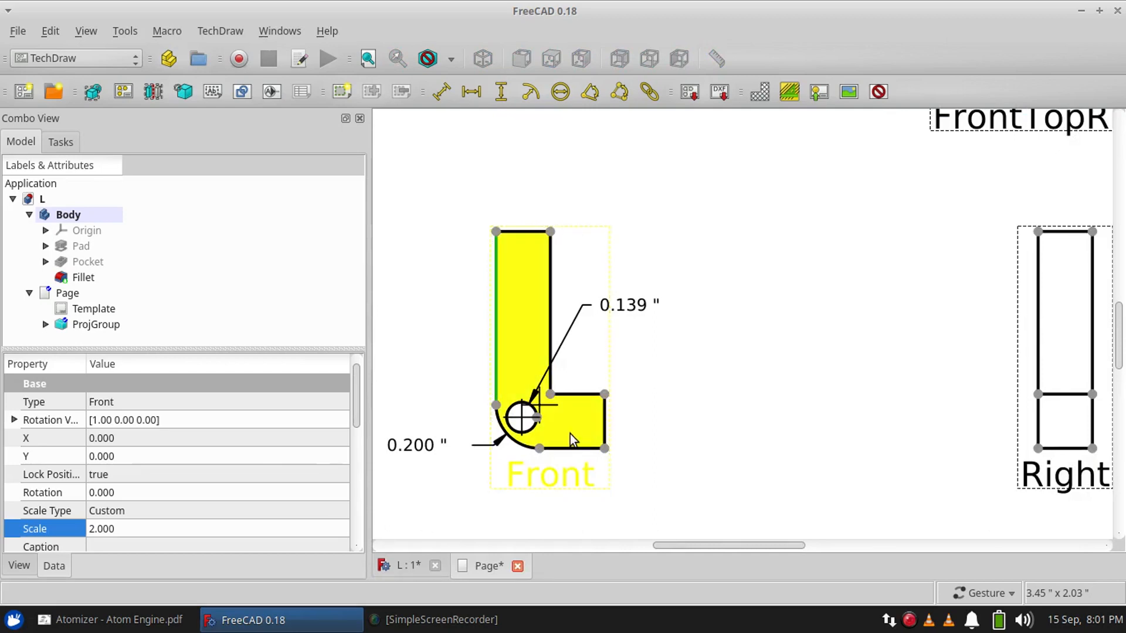
click(632, 410)
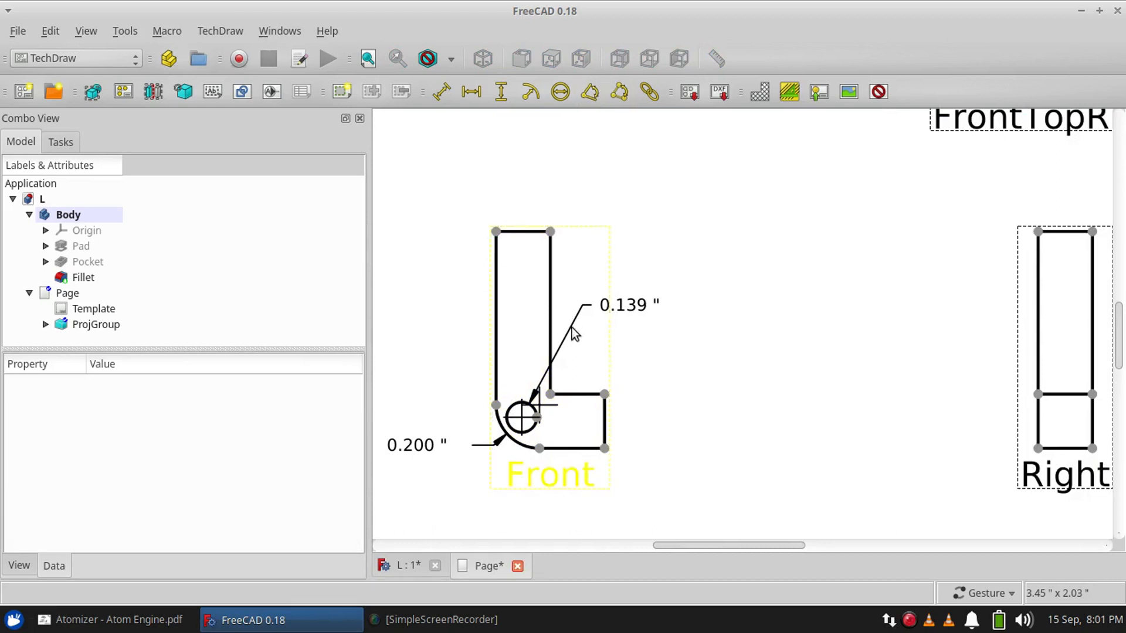
- Add an angle dimension between the Front view's two inner edges, move it to the upper right of the view, and delete it
click(580, 394)
click(550, 328)
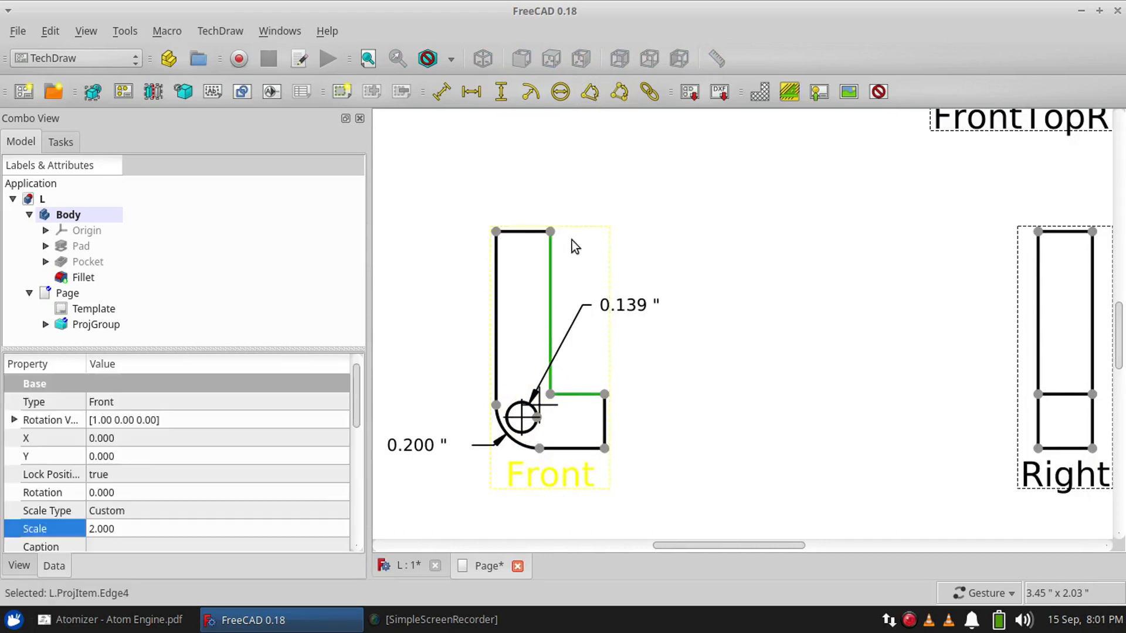
click(583, 101)
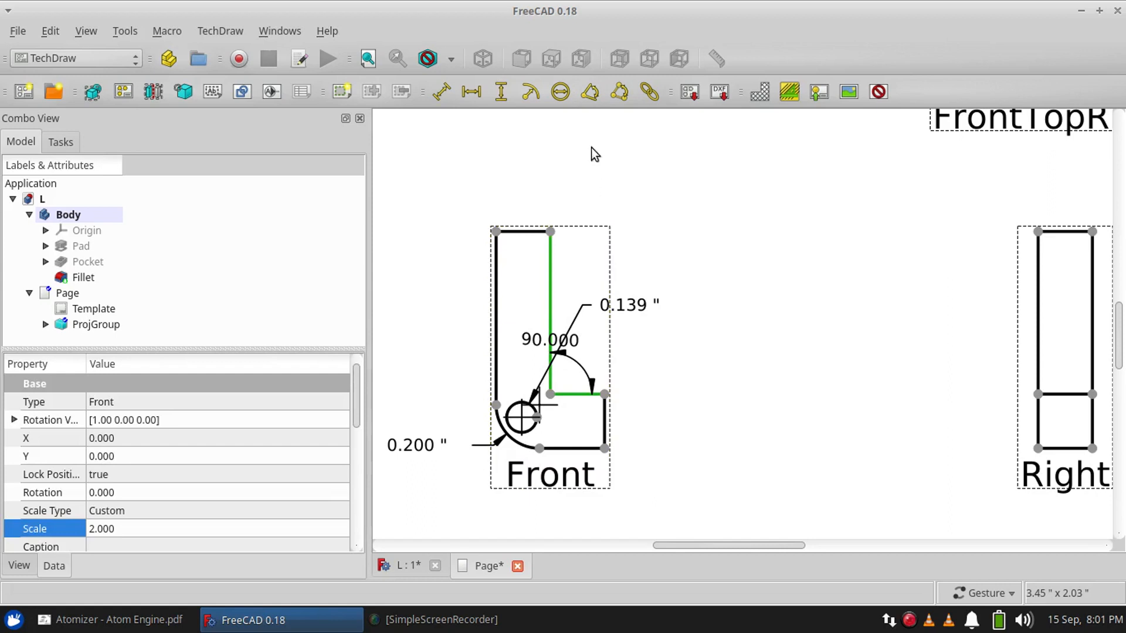
drag(560, 345, 653, 237)
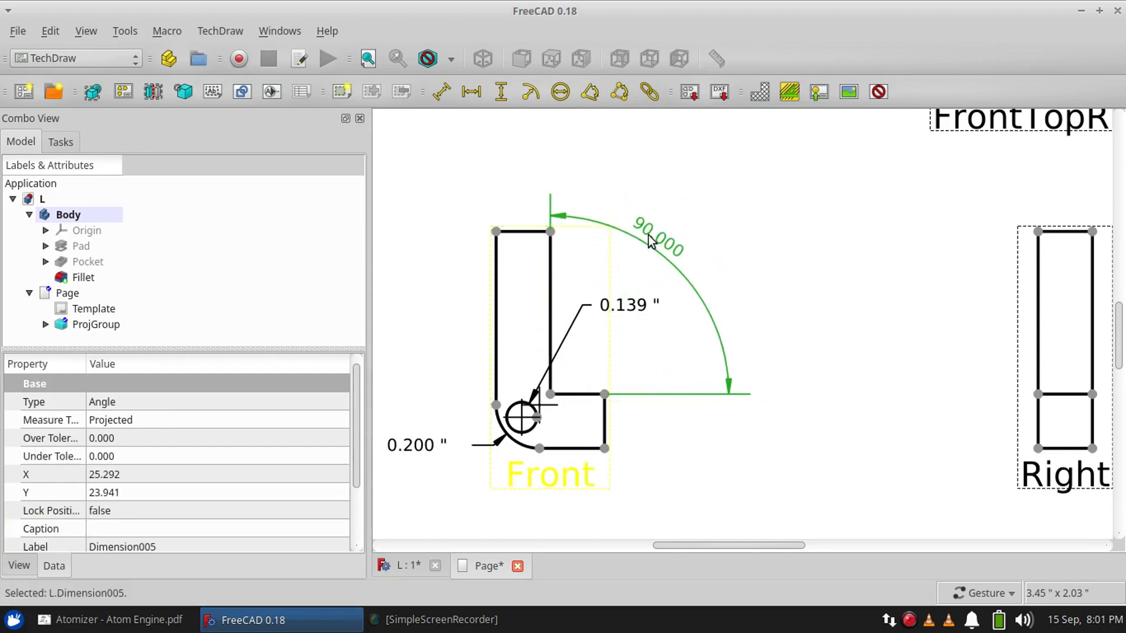
key(Delete)
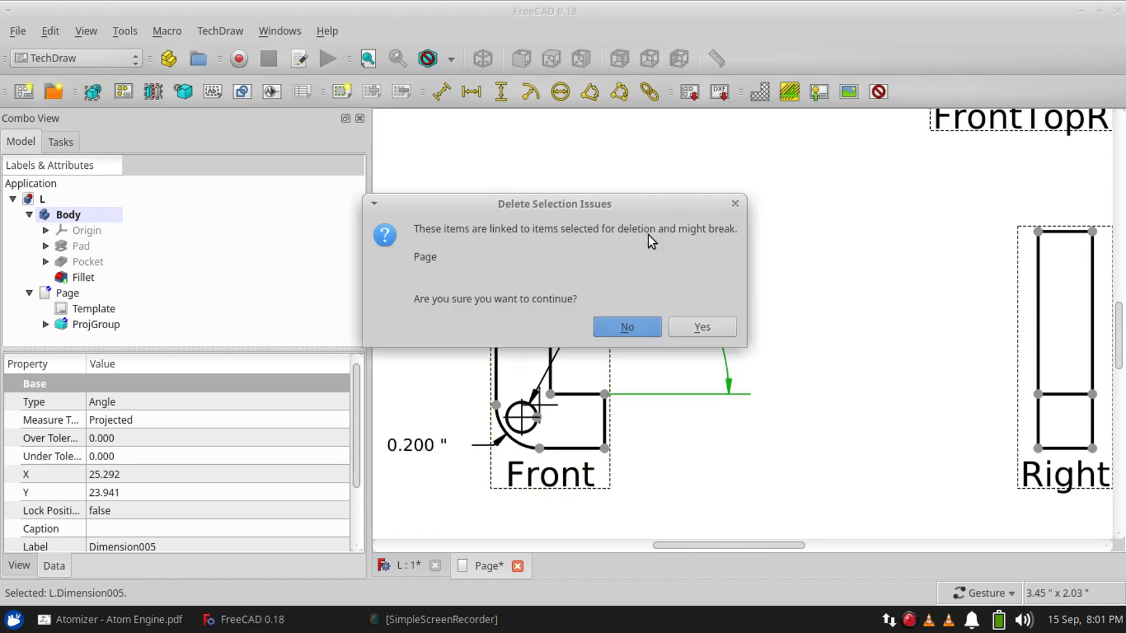
click(696, 327)
- Add a three-point angle dimension using the upright's top-right vertex, the foot's upper-right vertex and the rounded corner's upper vertex in the Front view
click(554, 230)
click(550, 235)
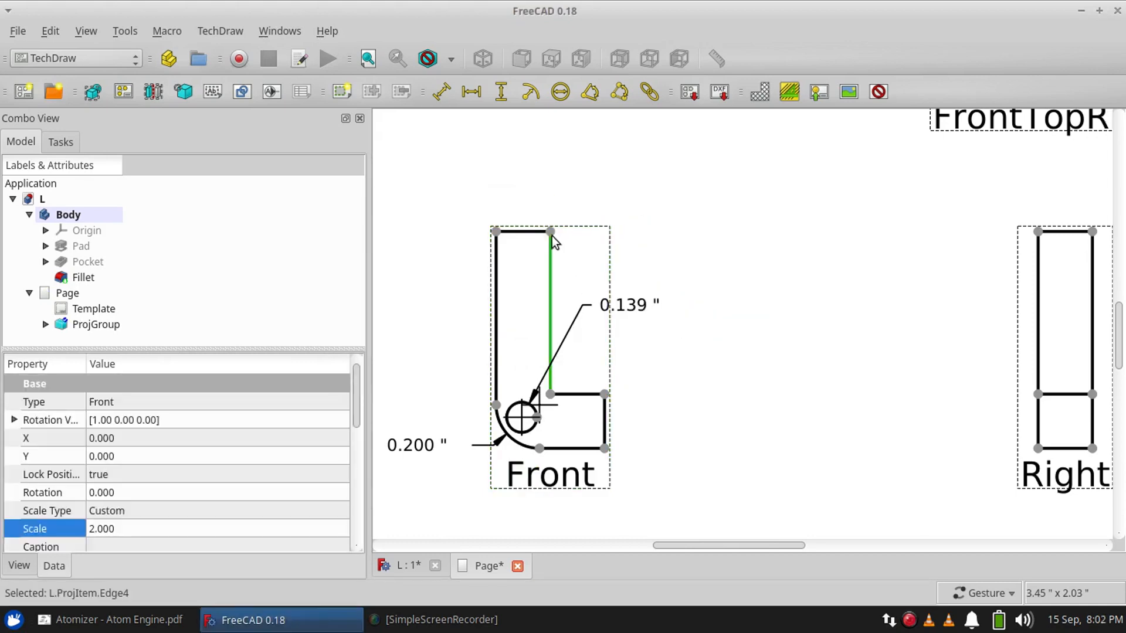
click(550, 232)
ctrl+click(551, 394)
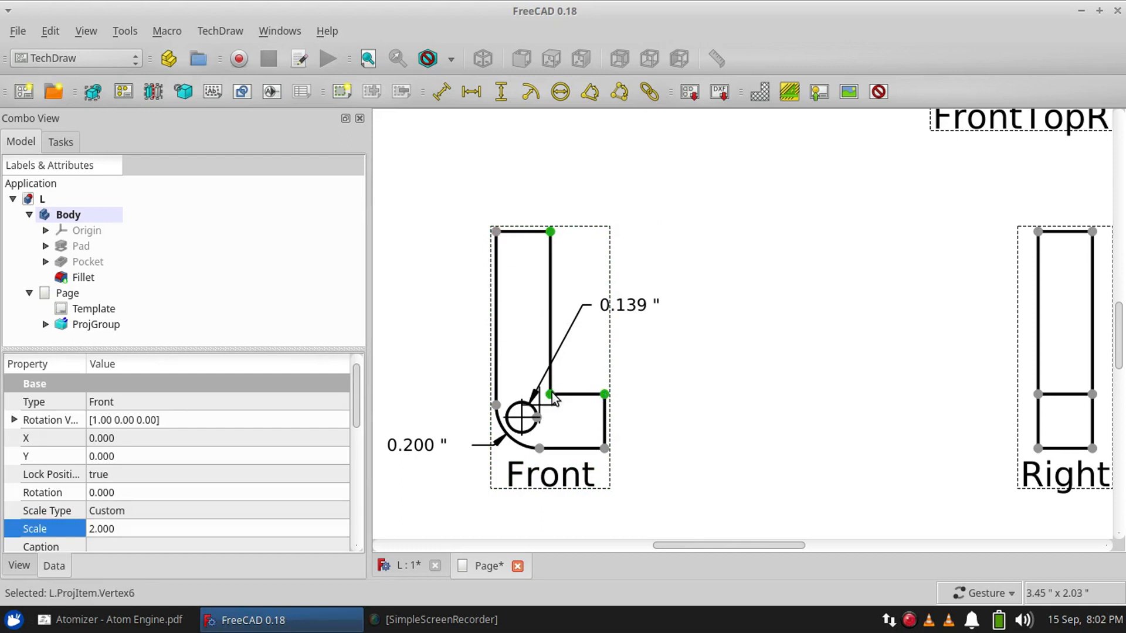
ctrl+click(552, 392)
ctrl+click(493, 405)
click(619, 91)
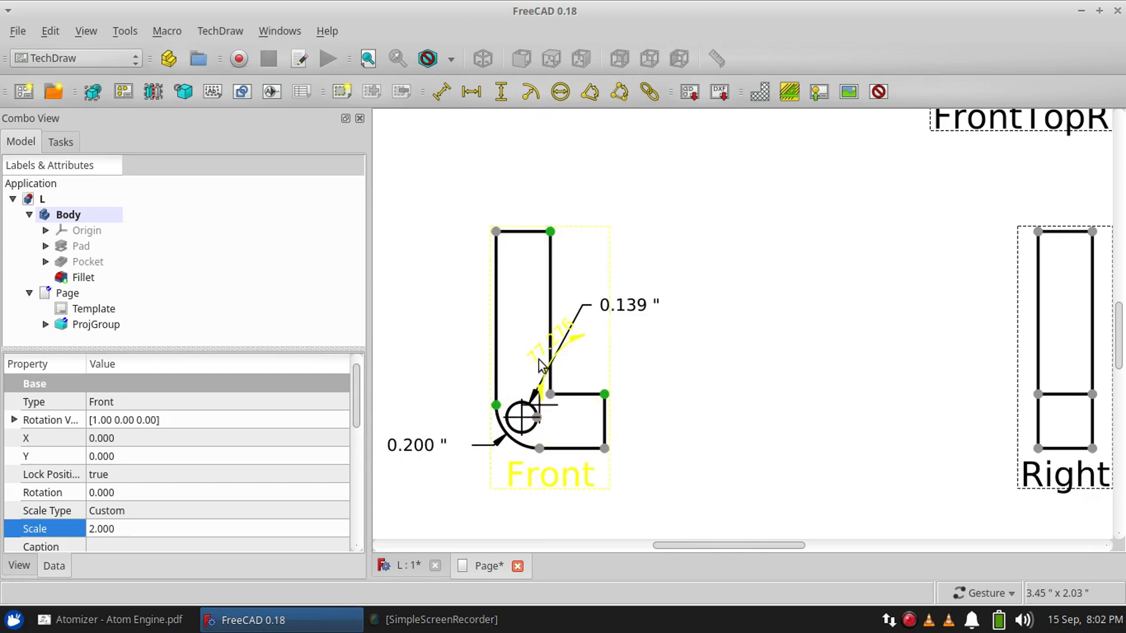
- Move the three-point angle dimension to the upper left of the Front view and delete it
drag(533, 346, 433, 211)
key(Delete)
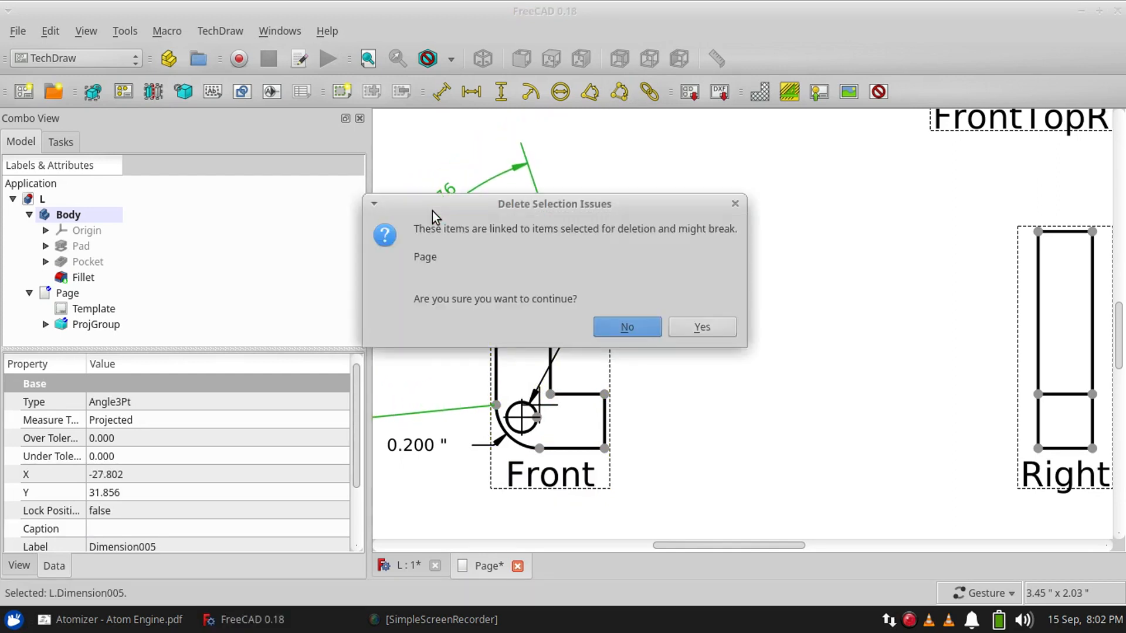
click(718, 329)
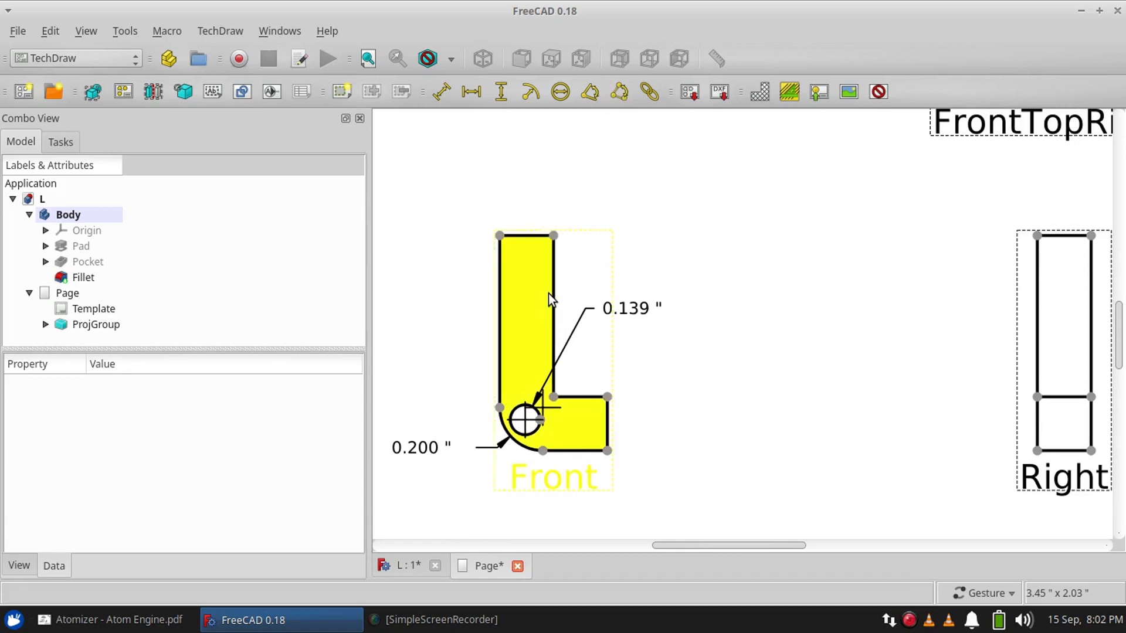
- Delete the diagonal length dimension from the Top view
scroll(597, 294, down, 3)
middle_drag(692, 221, 673, 313)
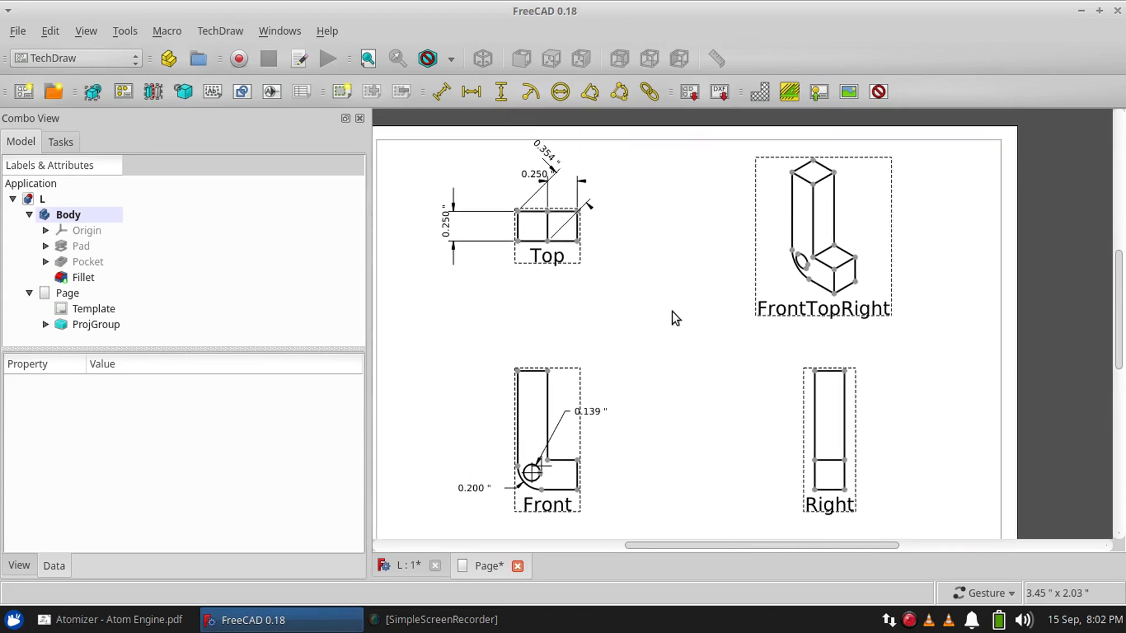
click(544, 153)
key(Delete)
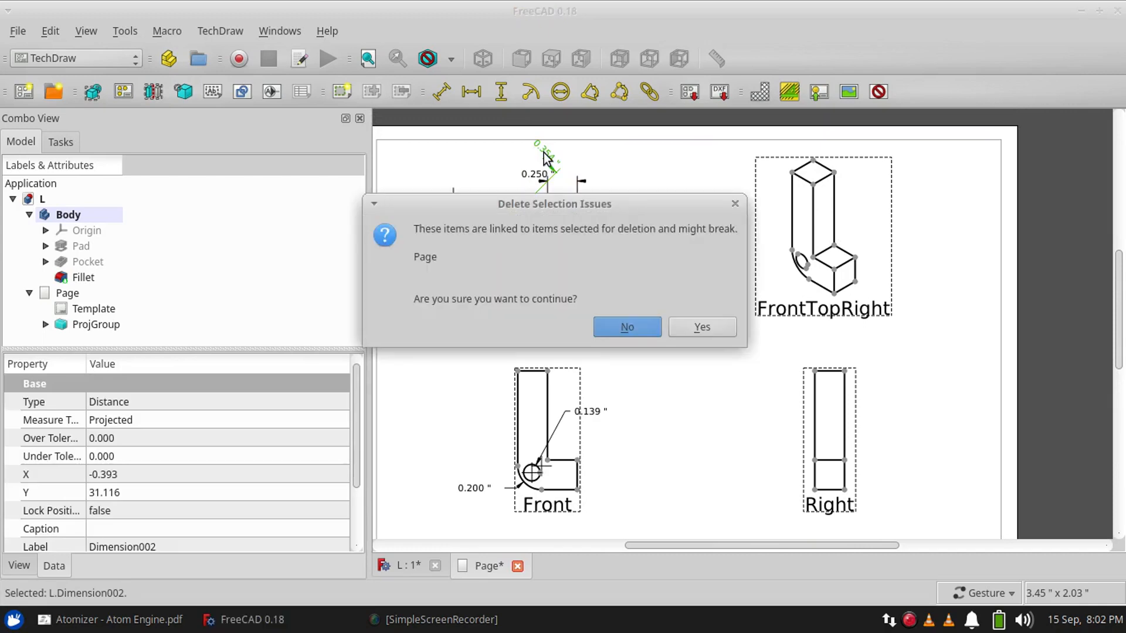
click(697, 324)
middle_drag(713, 359, 658, 343)
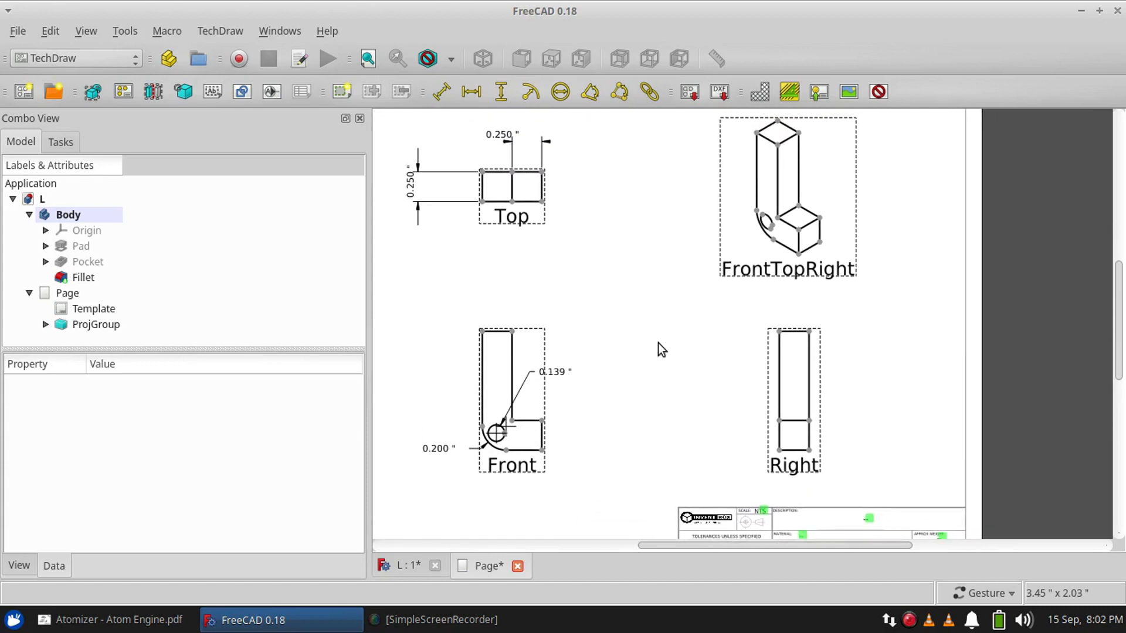